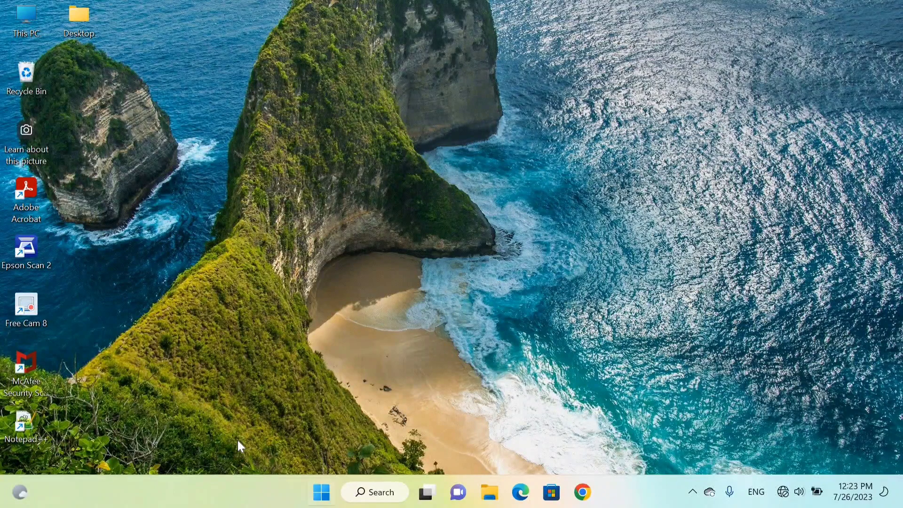
- Launch Microsoft Office Word 2007 and maximize its window
key("super")
type("word")
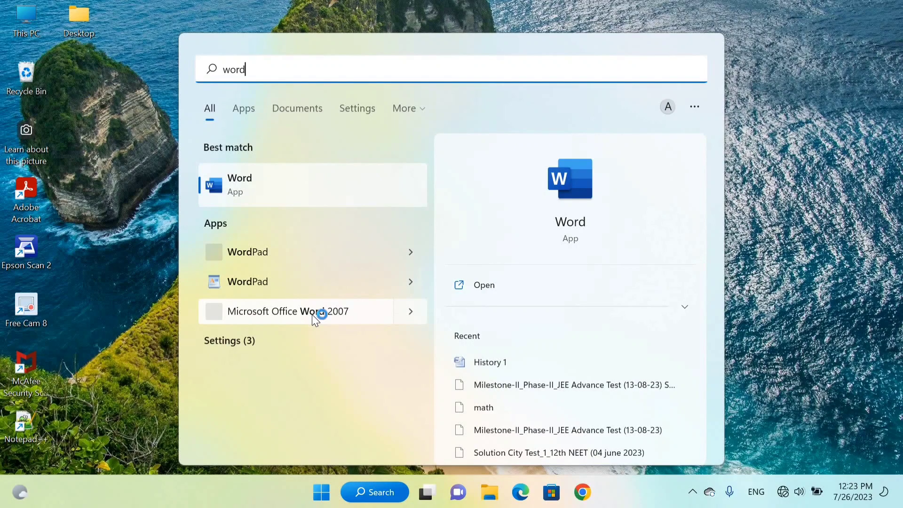
left_click(312, 314)
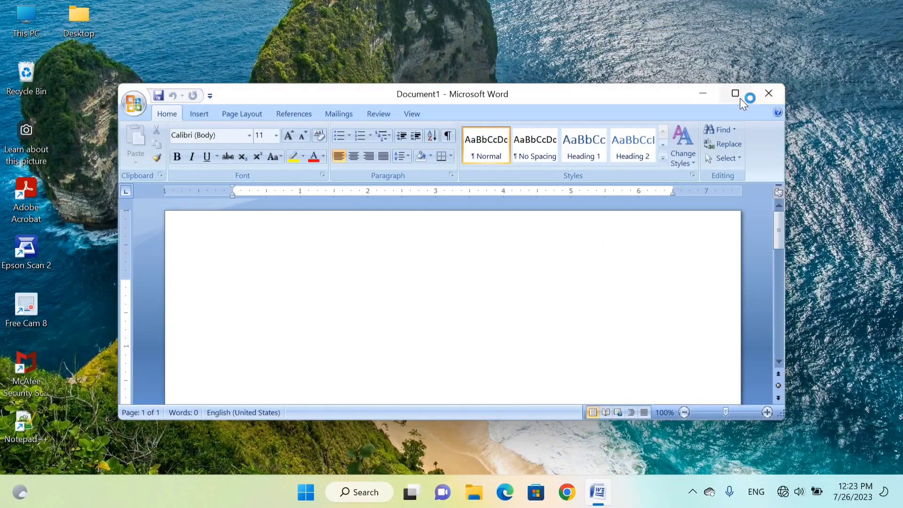
left_click(735, 93)
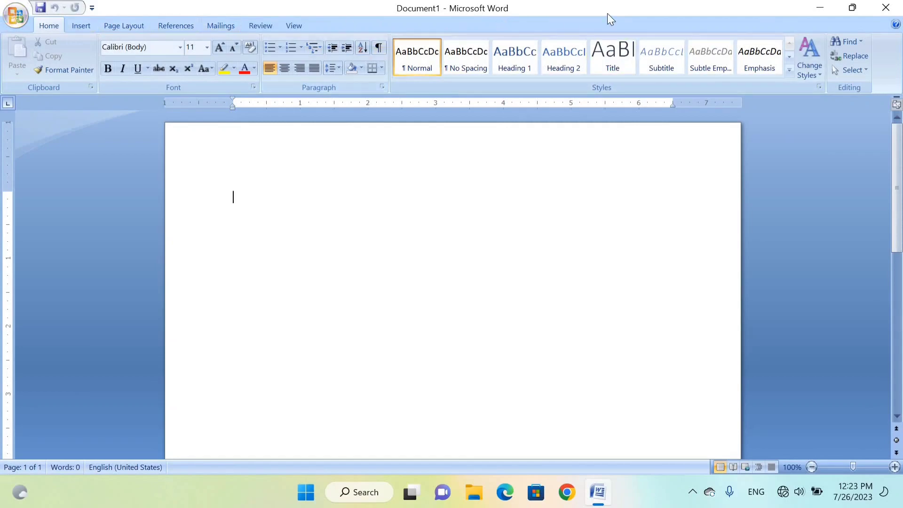
left_click(3, 2)
left_click(1, 7)
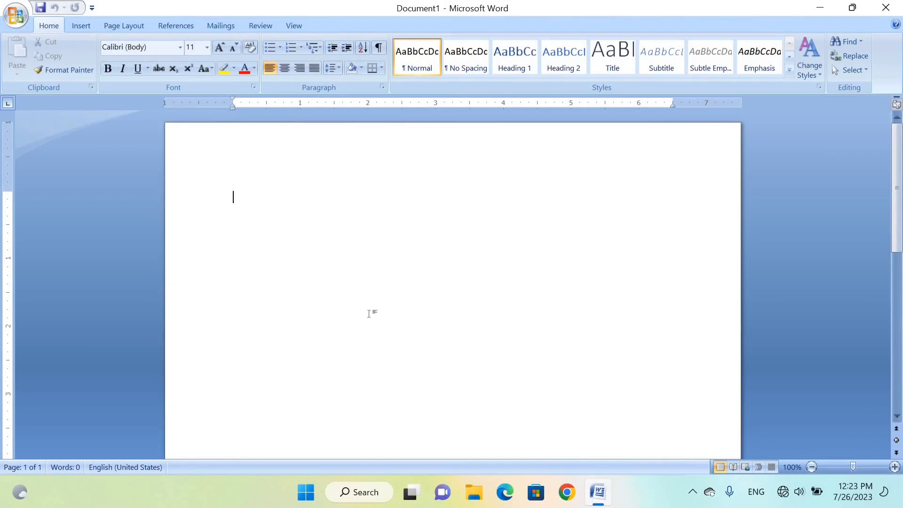
left_click(14, 18)
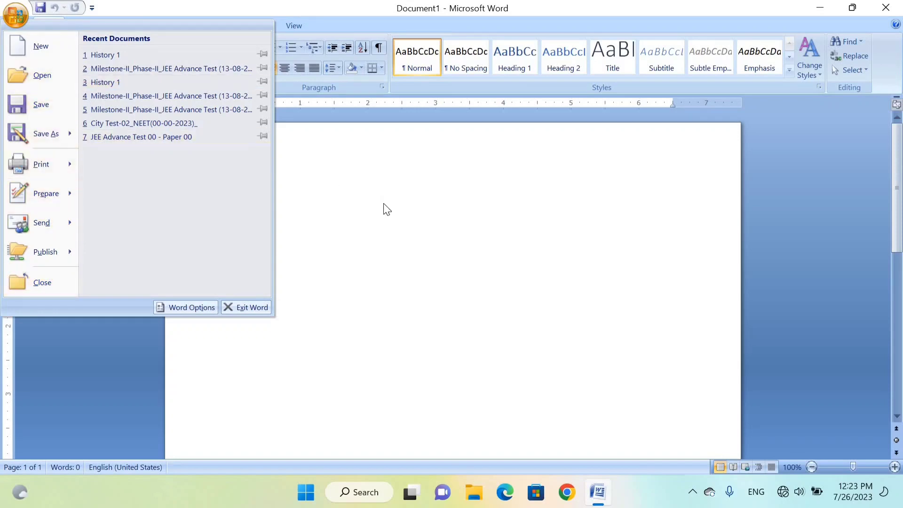
left_click(13, 22)
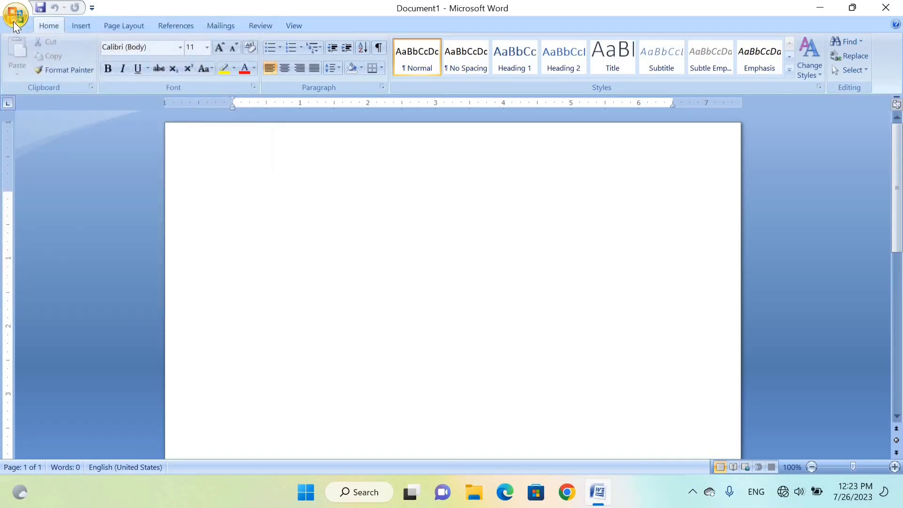
left_click(14, 22)
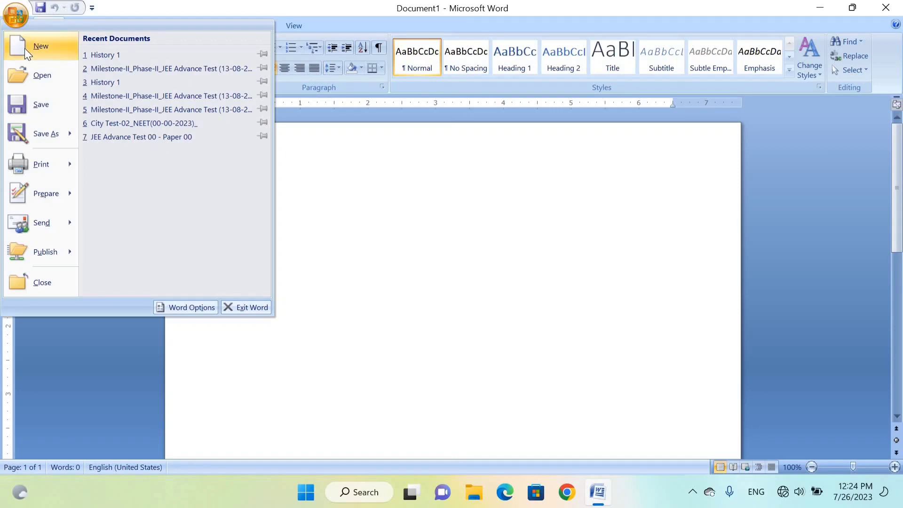
left_click(397, 9)
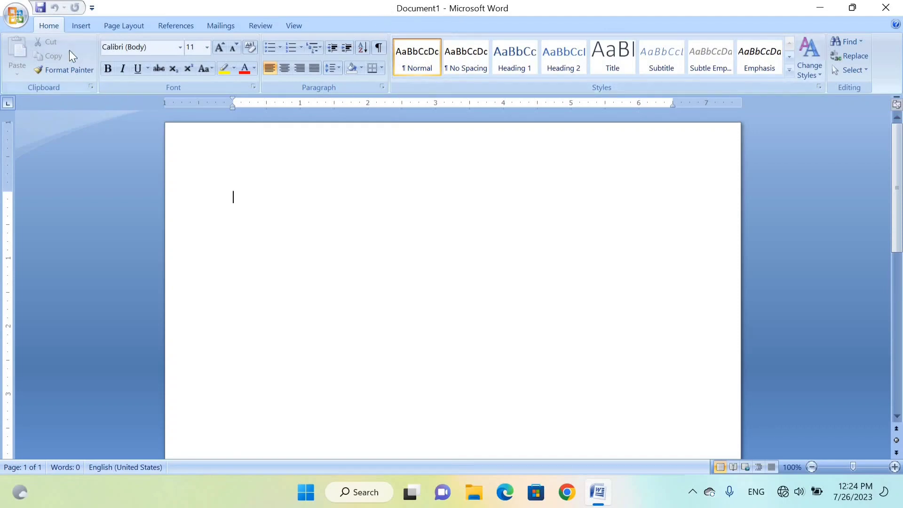
left_click(19, 16)
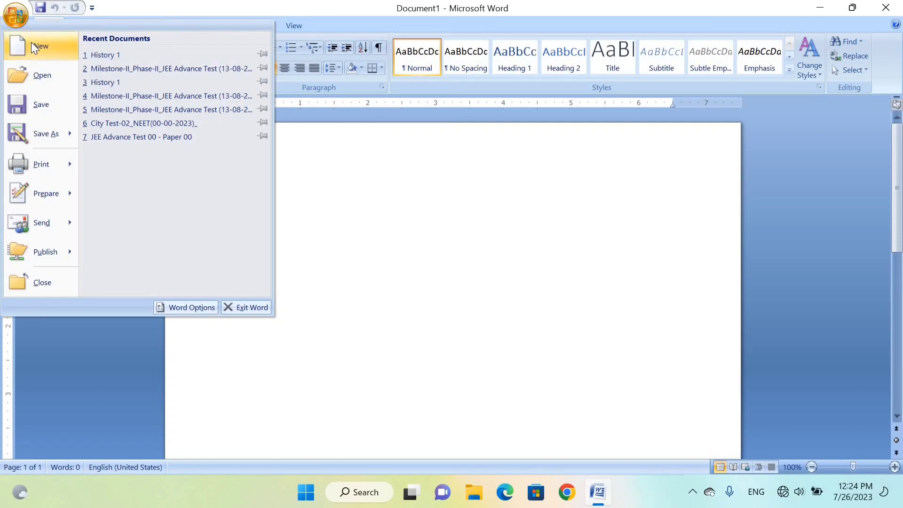
left_click(31, 43)
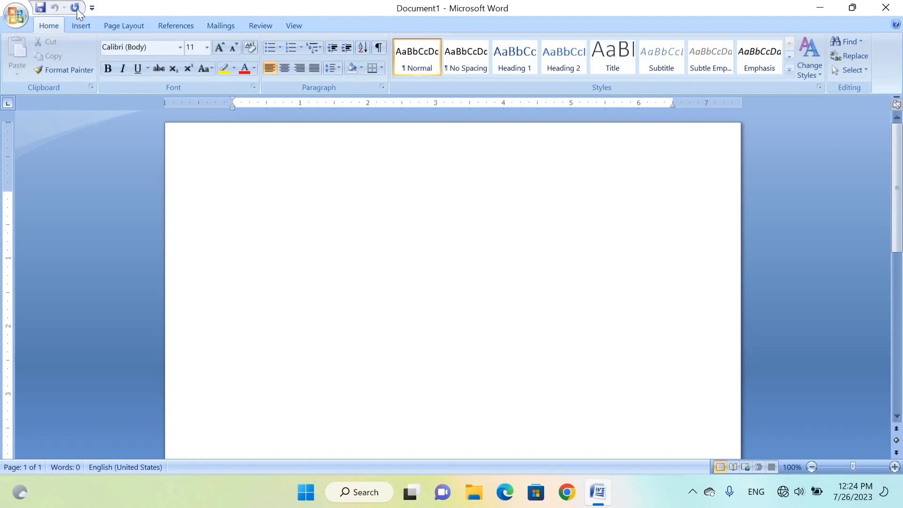
- Create a new document from the installed Equity Resume template and maximize its window
left_click(22, 17)
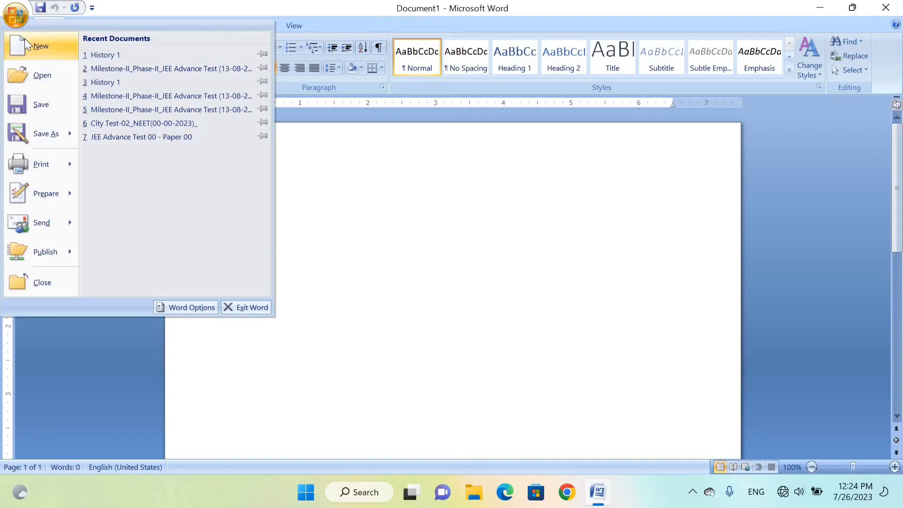
left_click(25, 41)
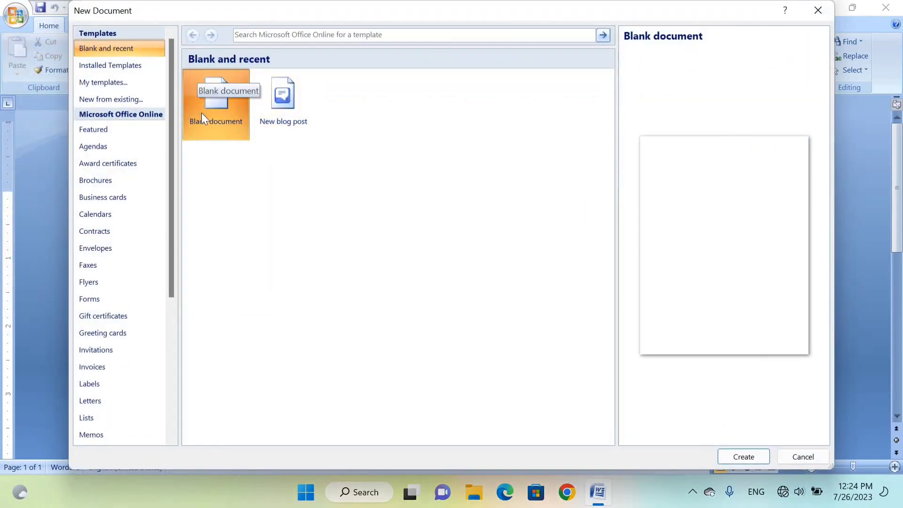
left_click(123, 70)
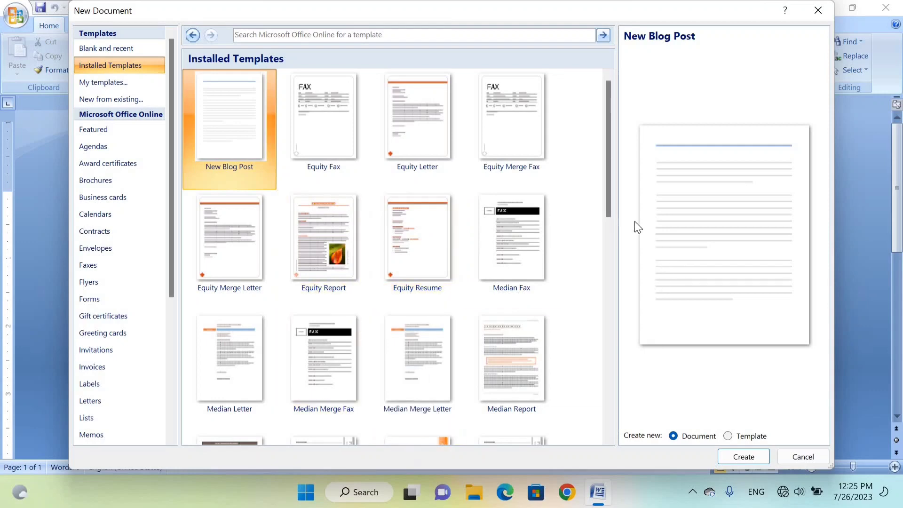
left_click_drag(611, 202, 605, 302)
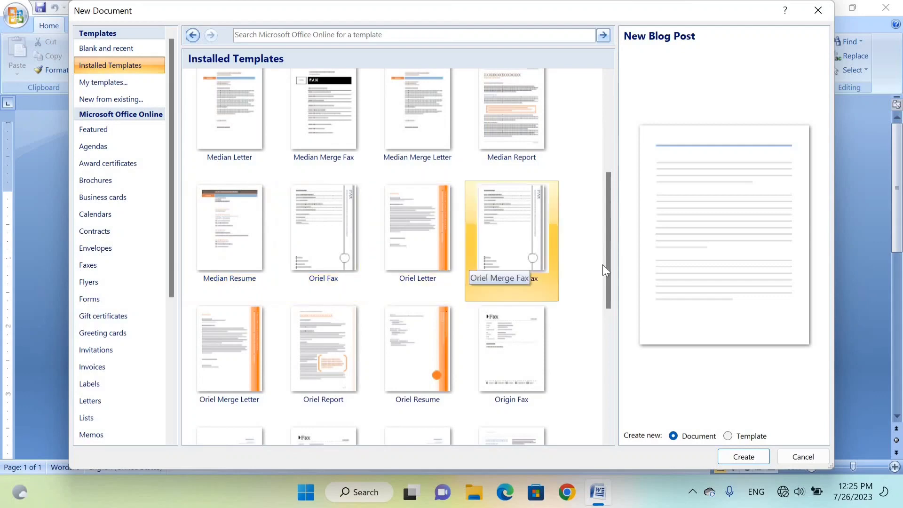
left_click_drag(611, 256, 607, 408)
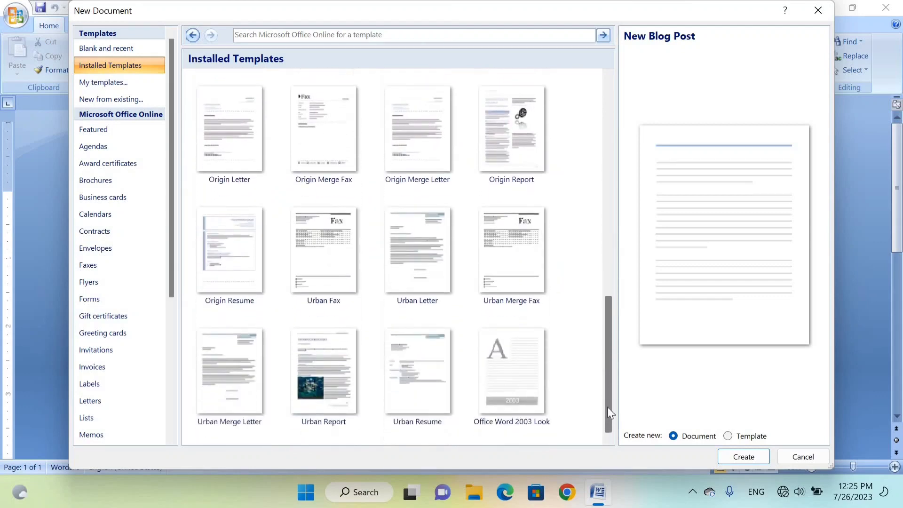
scroll(601, 323, "up", 5)
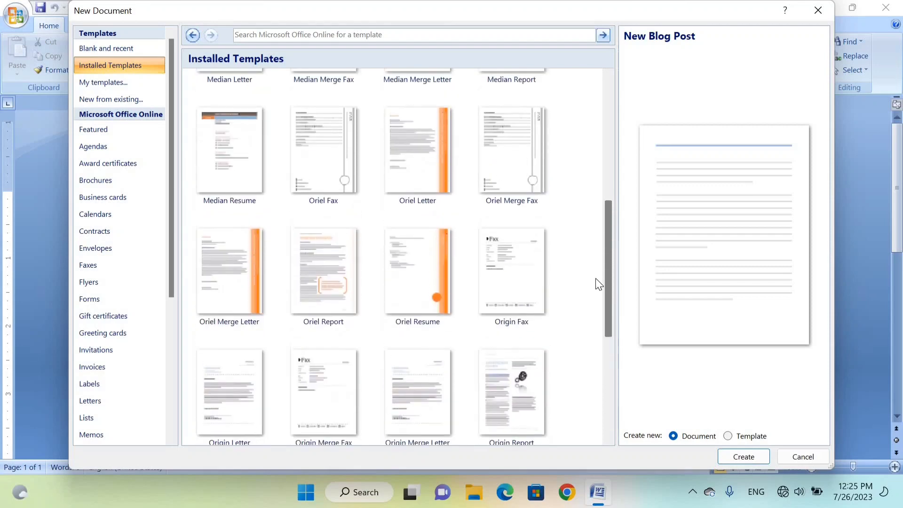
scroll(593, 254, "up", 5)
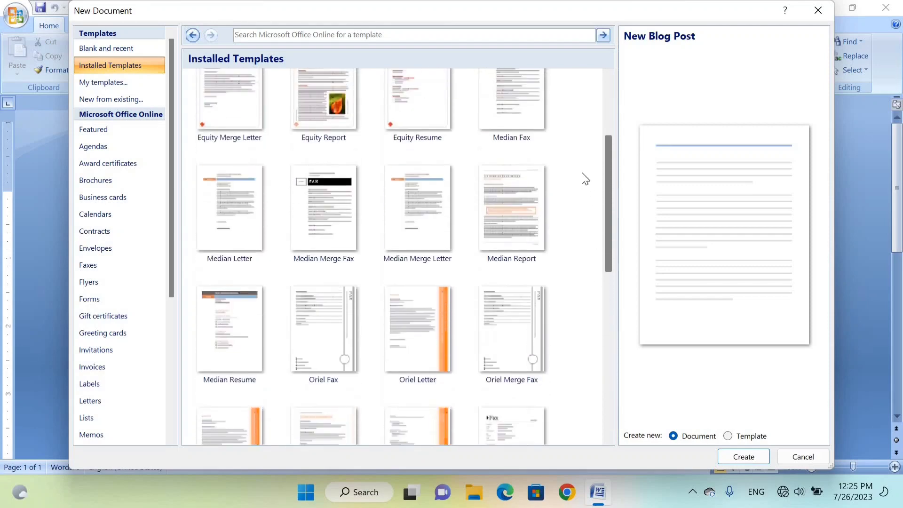
left_click(395, 196)
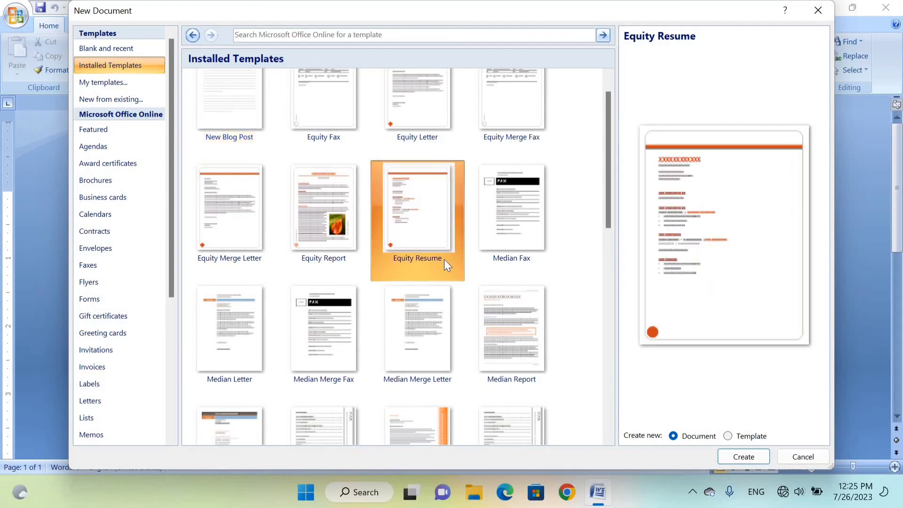
left_click(729, 456)
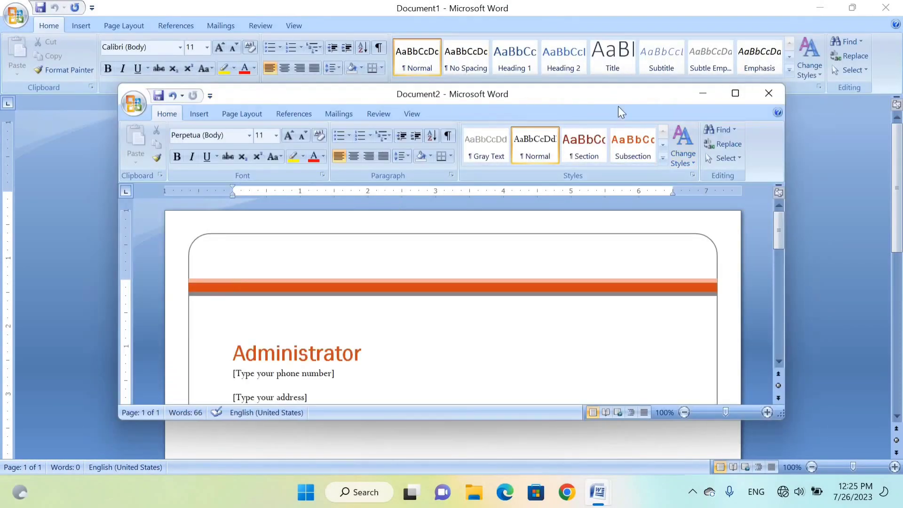
left_click(733, 94)
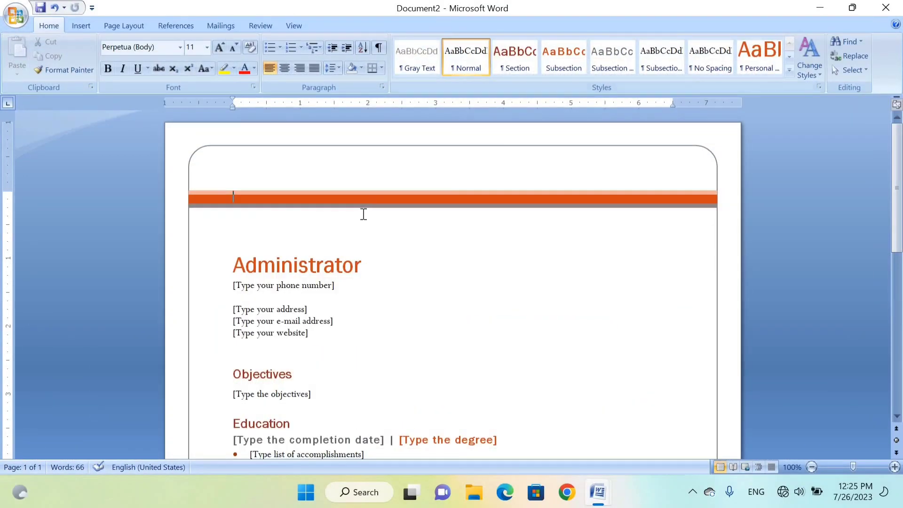
- Replace the resume's name heading with the applicant's full name and fill in the phone number placeholder
scroll(260, 265, "down", 10)
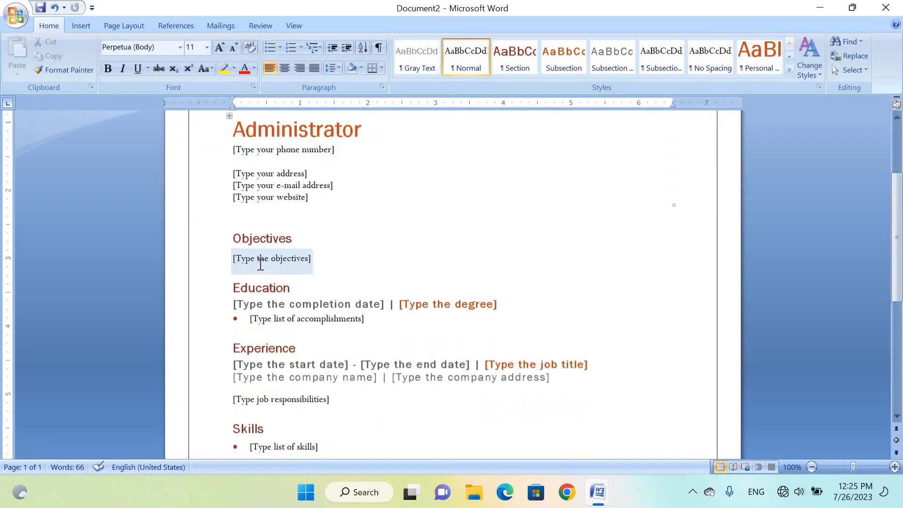
scroll(260, 265, "up", 10)
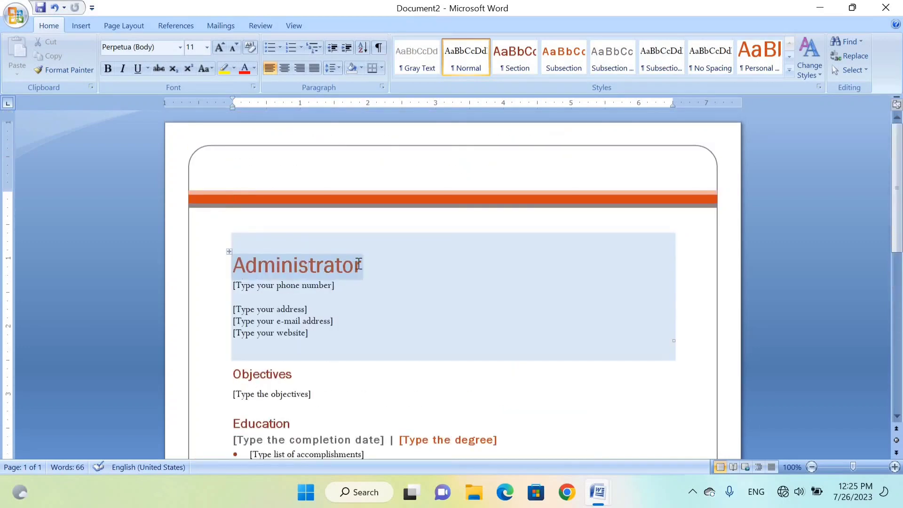
left_click_drag(354, 267, 236, 281)
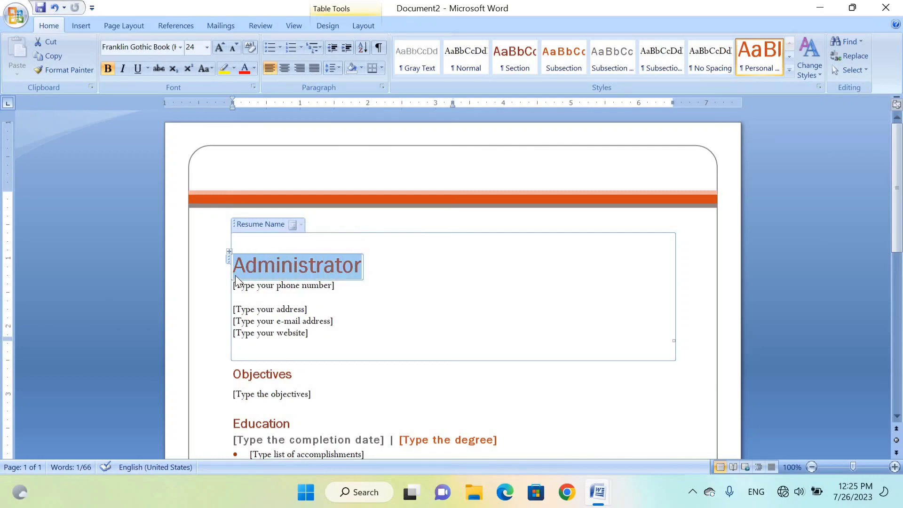
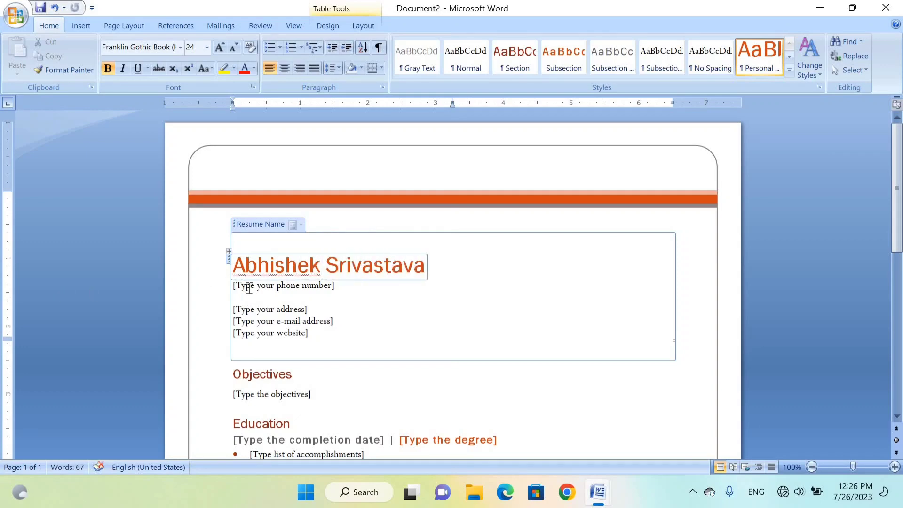
left_click(285, 287)
type("8585855")
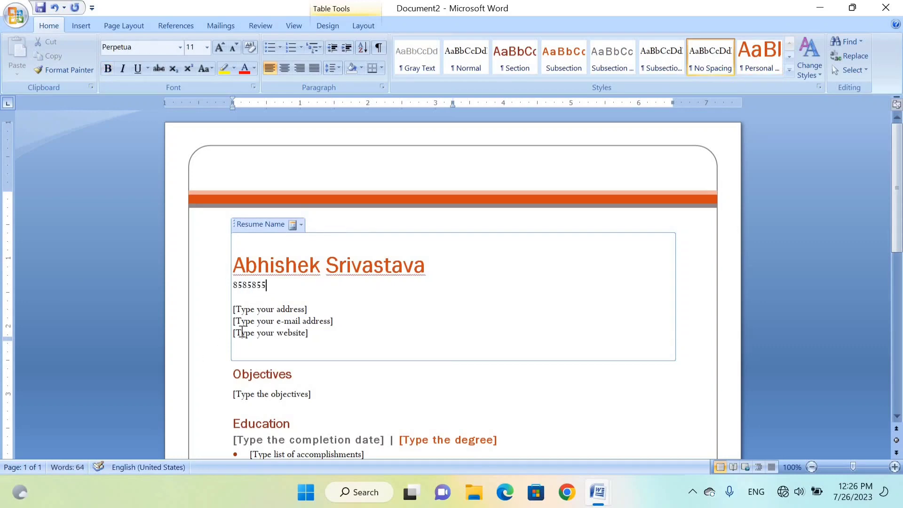
- Check the remaining resume placeholders, such as address, e-mail and objectives, and close the resume document without saving
left_click(271, 311)
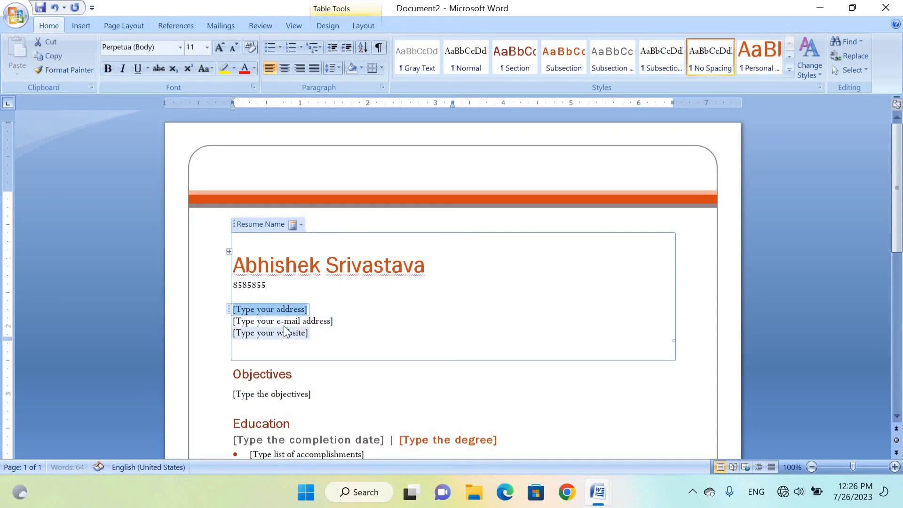
left_click(278, 322)
left_click(266, 397)
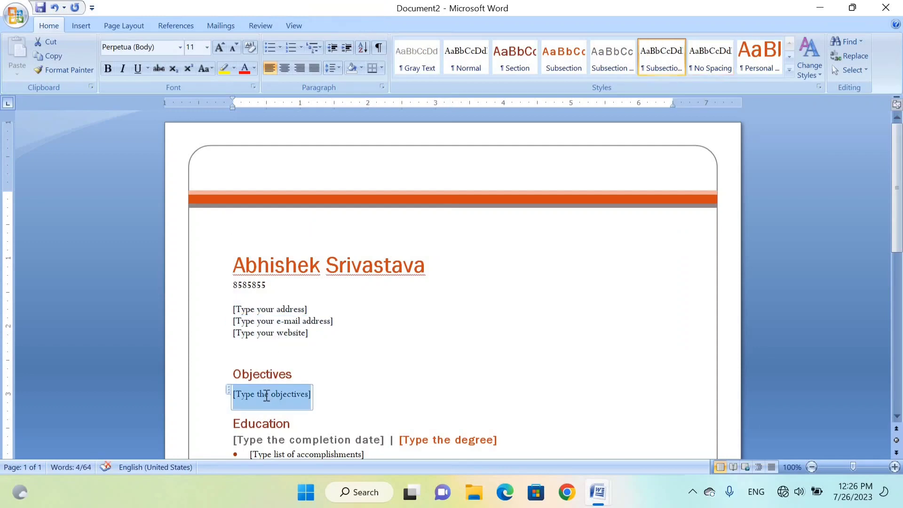
scroll(266, 397, "down", 6)
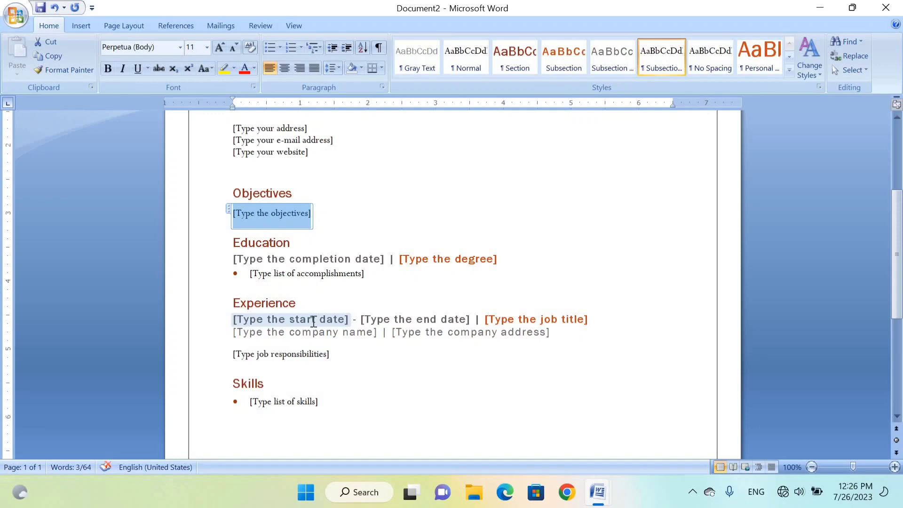
left_click(886, 8)
left_click(450, 280)
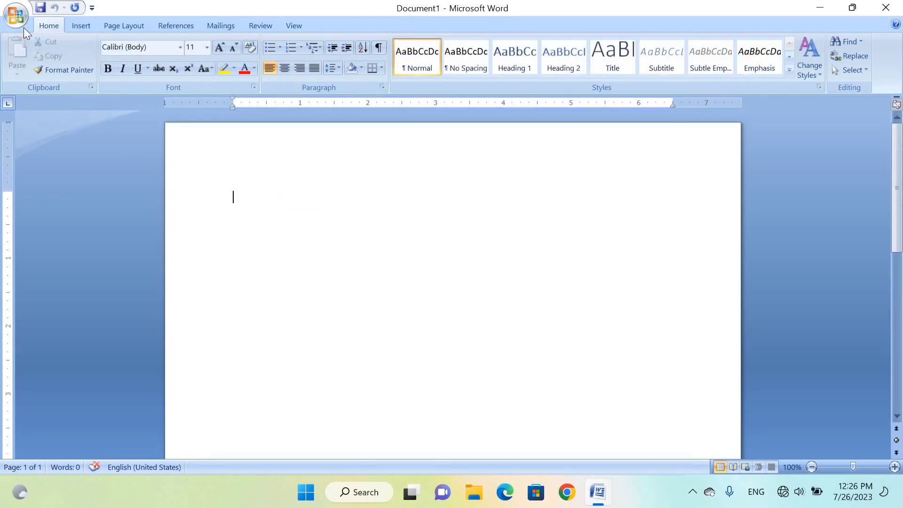
left_click(19, 19)
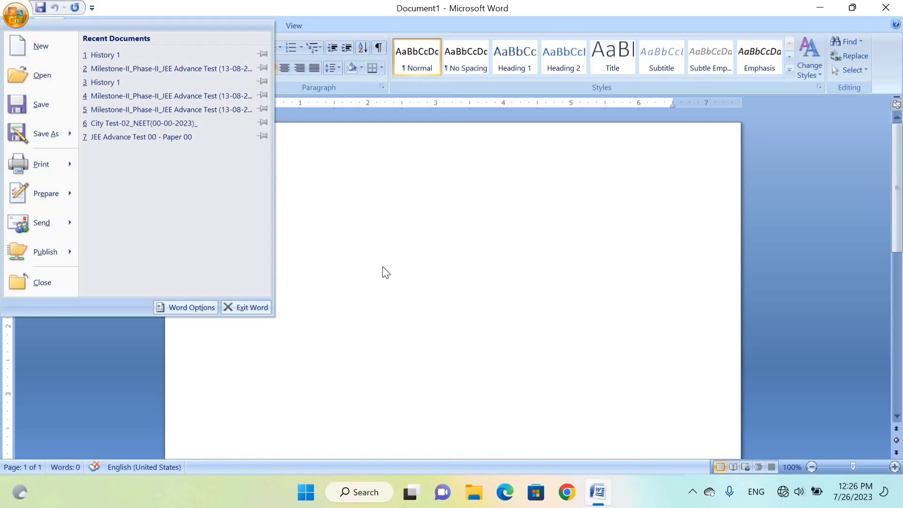
left_click(40, 74)
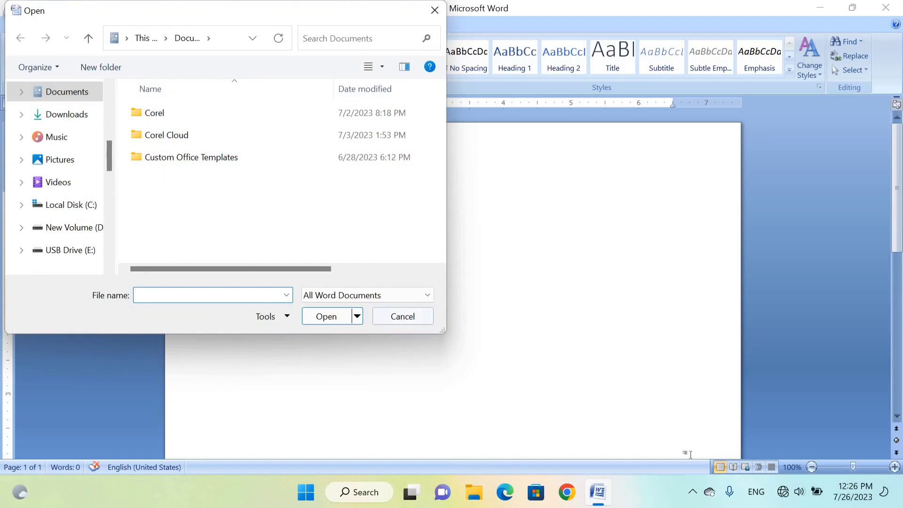
left_click(394, 322)
- Try to open the recent document History 1 and look over the recent documents list again
left_click(16, 15)
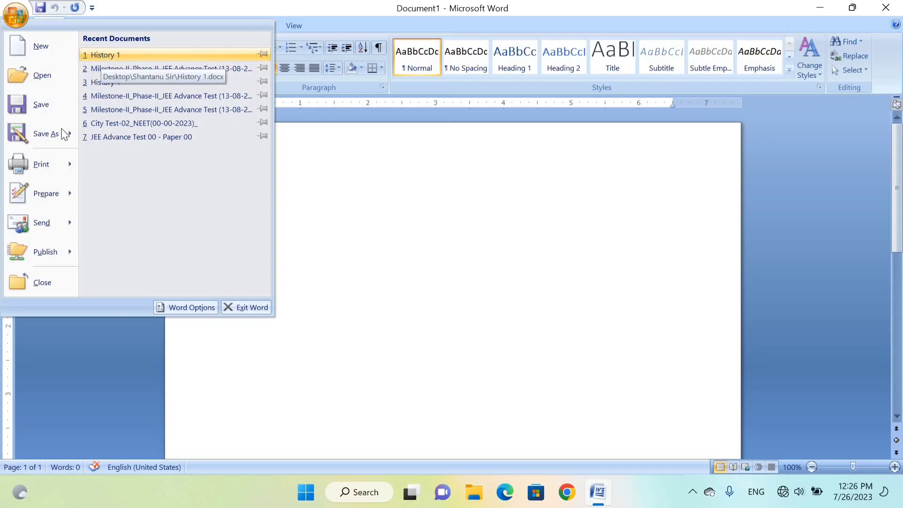
left_click(107, 54)
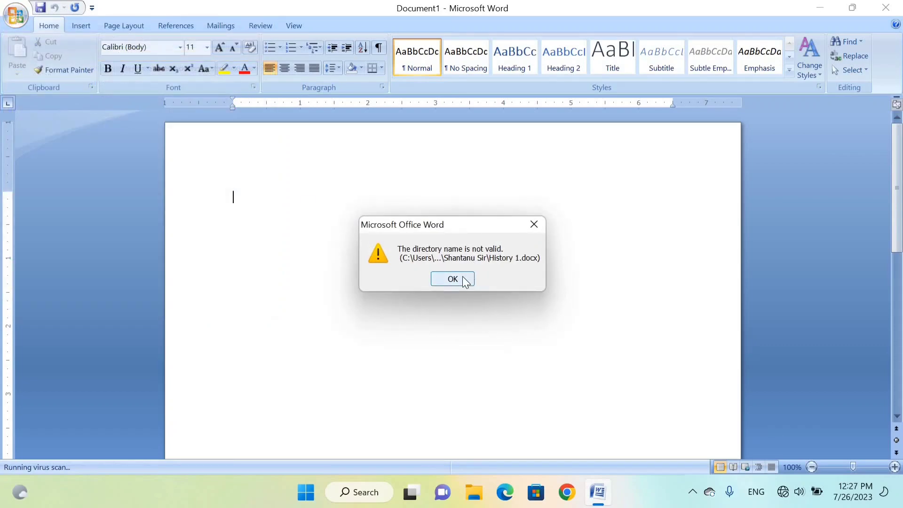
left_click(452, 279)
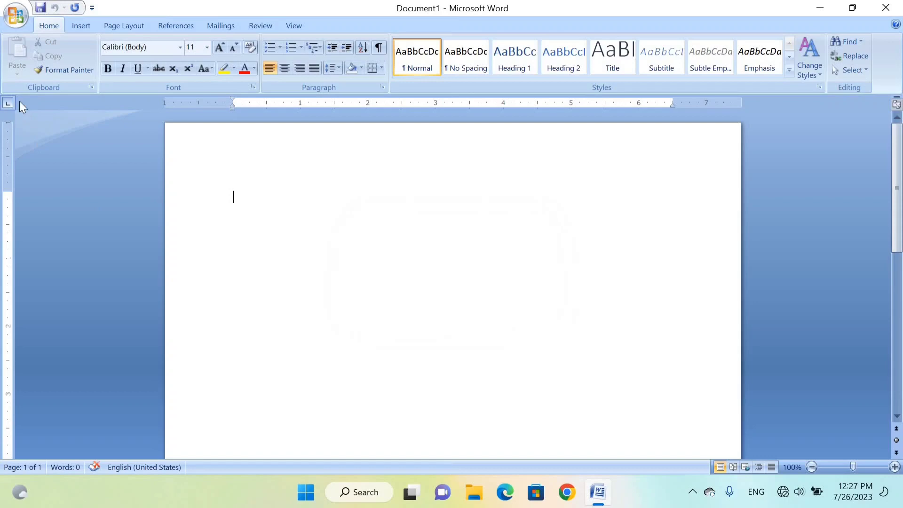
left_click(16, 19)
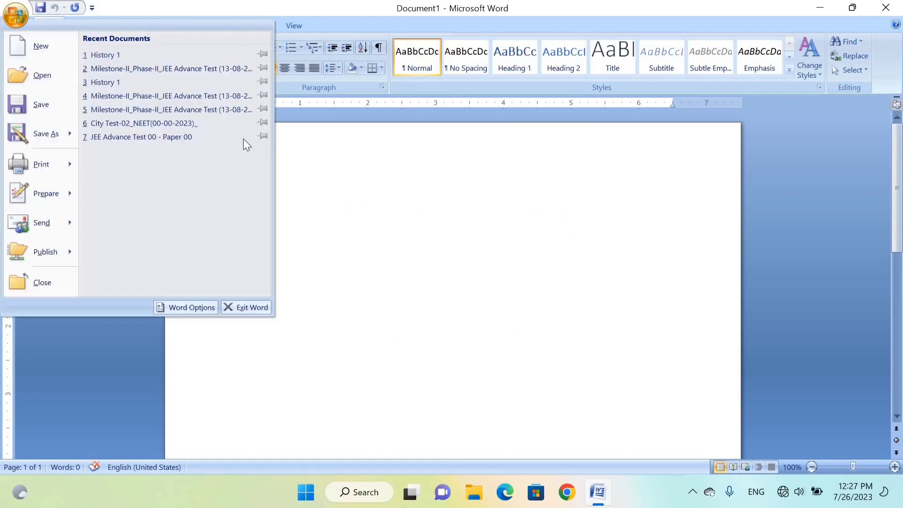
left_click(305, 155)
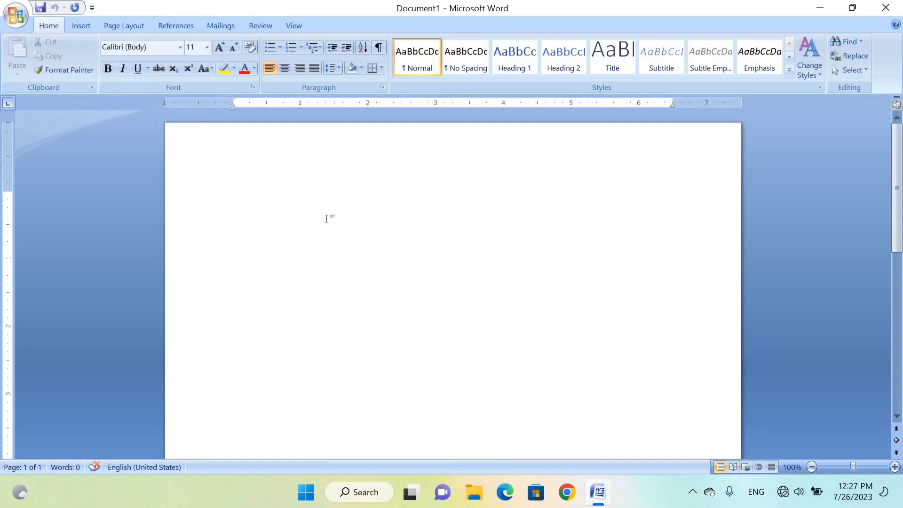
type("Ram is aa")
key("BackSpace")
type("good boy.")
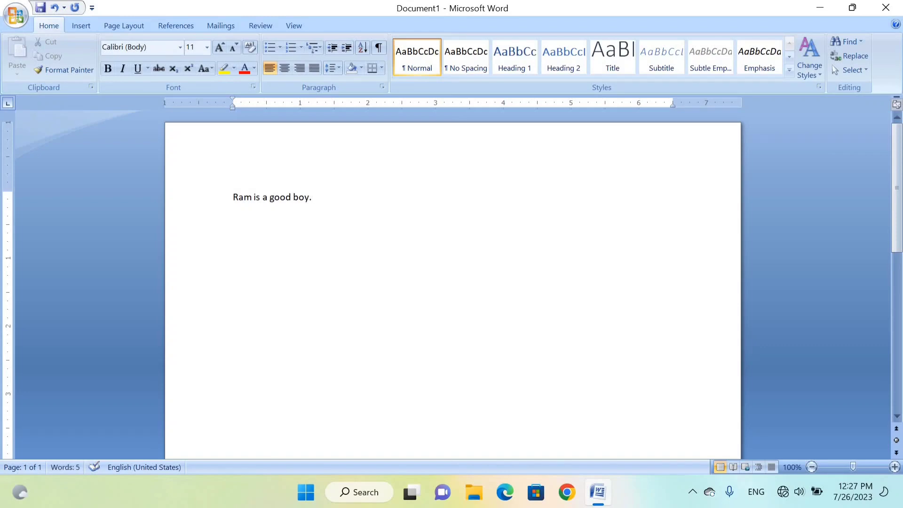
key("BackSpace")
key("BackSpace")
key("BackSpace")
key("BackSpace")
key("BackSpace")
key("BackSpace")
key("BackSpace")
key("BackSpace")
key("BackSpace")
key("BackSpace")
key("BackSpace")
key("BackSpace")
key("BackSpace")
key("BackSpace")
key("BackSpace")
key("BackSpace")
key("BackSpace")
key("BackSpace")
- Generate five paragraphs of sample text in the blank document with =rand(5) and look through them
type("=ra")
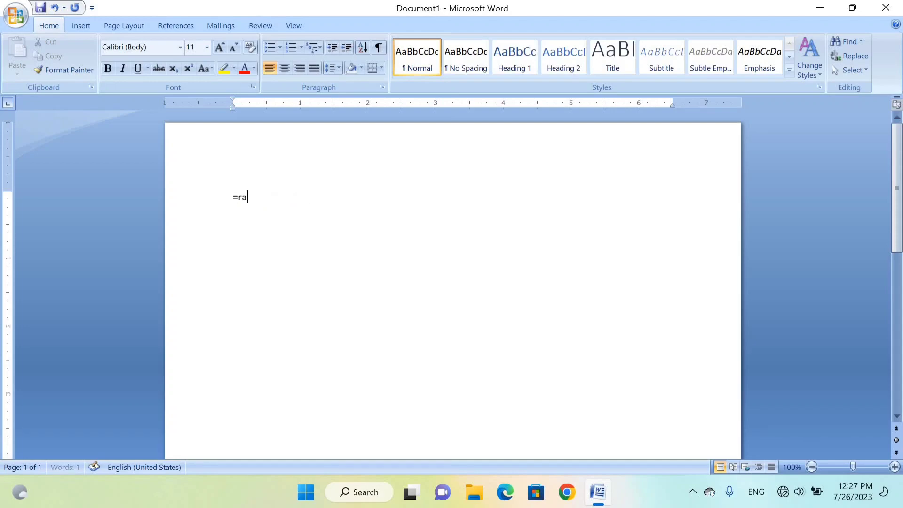
type("nd(")
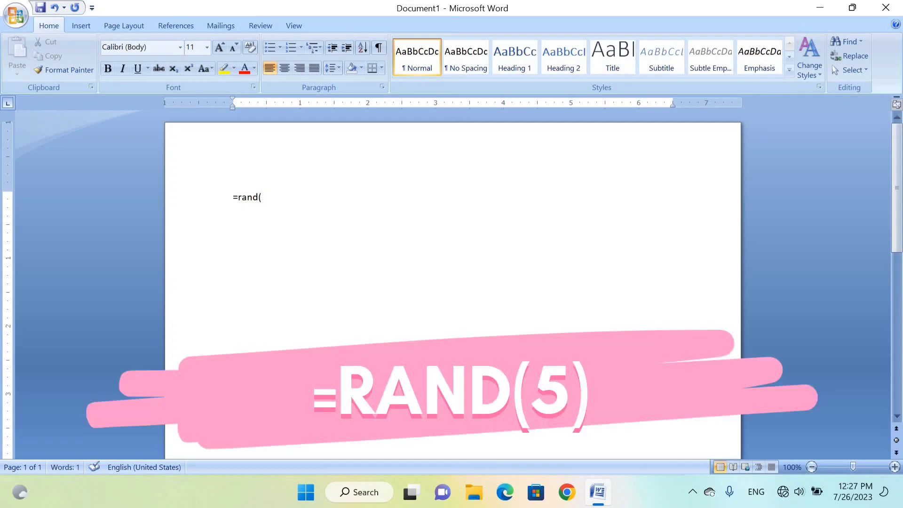
type("5)")
key("Return")
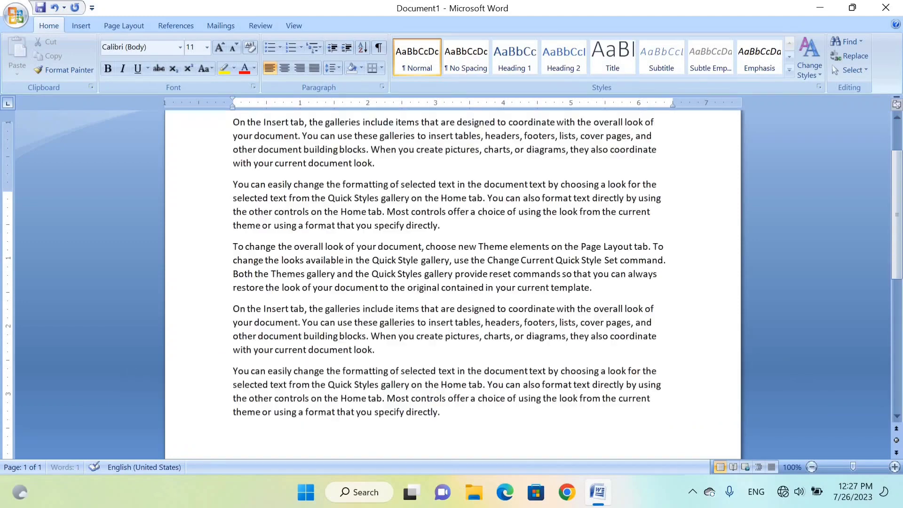
key("ctrl+Home")
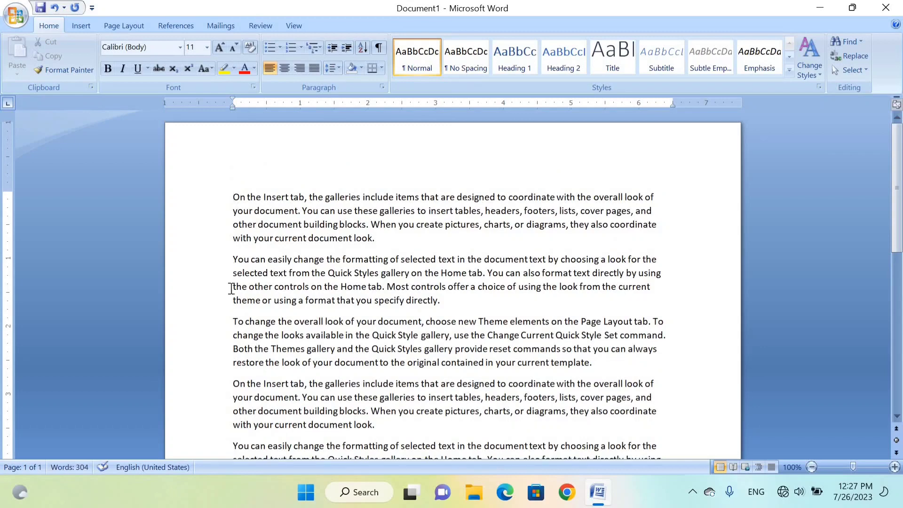
left_click(232, 323)
scroll(230, 330, "down", 3)
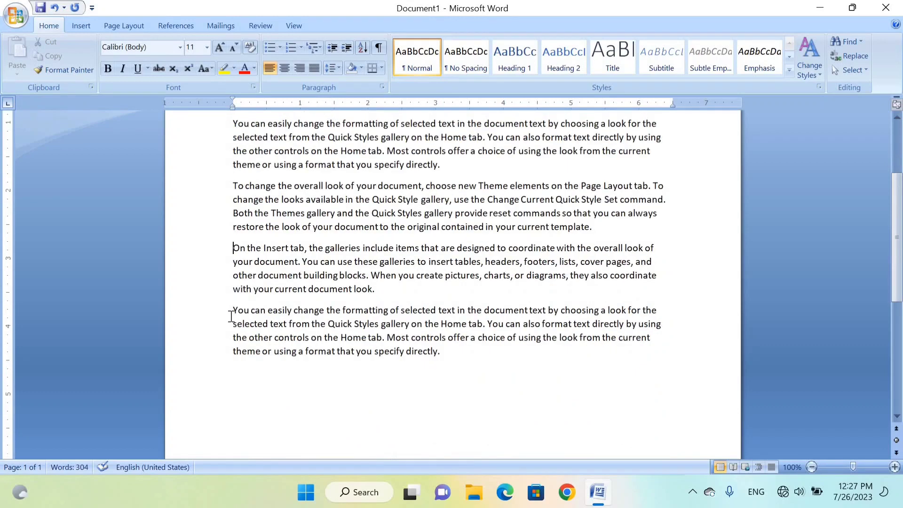
scroll(337, 255, "up", 3)
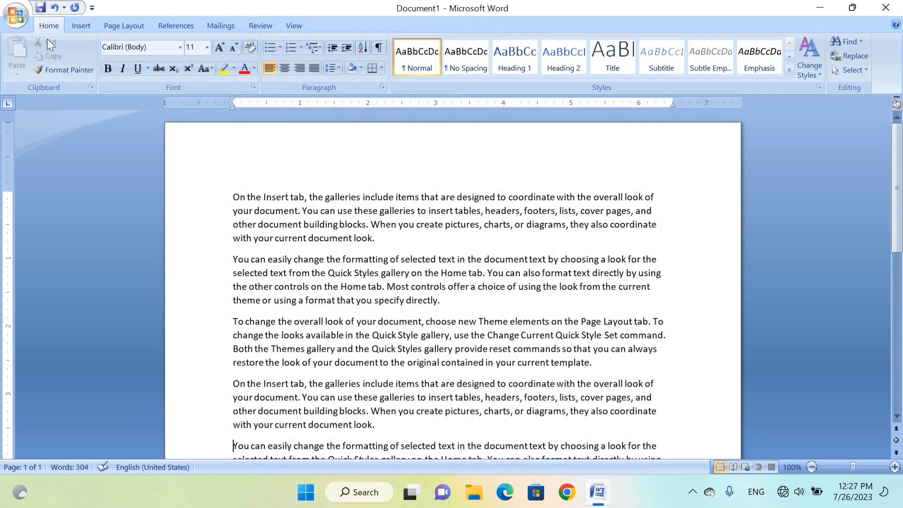
- Save the document in the Documents folder as a Word document named Raja
left_click(18, 18)
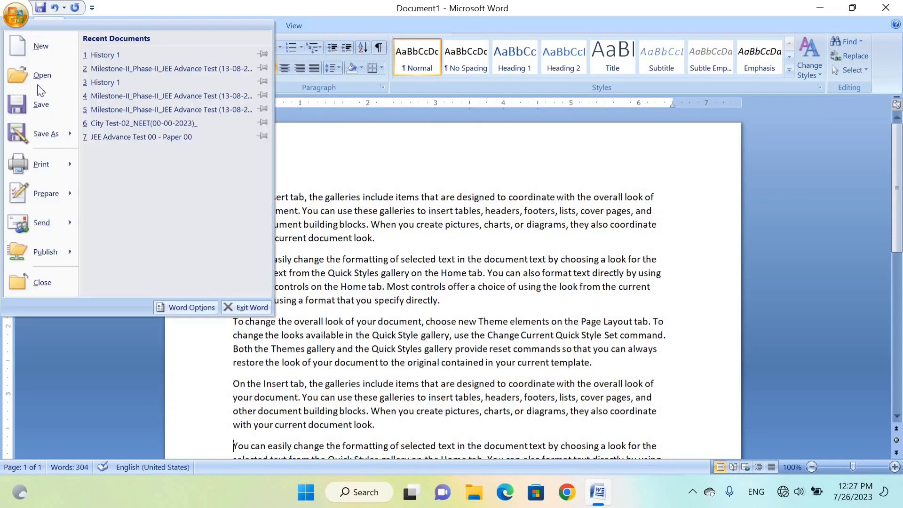
left_click(25, 111)
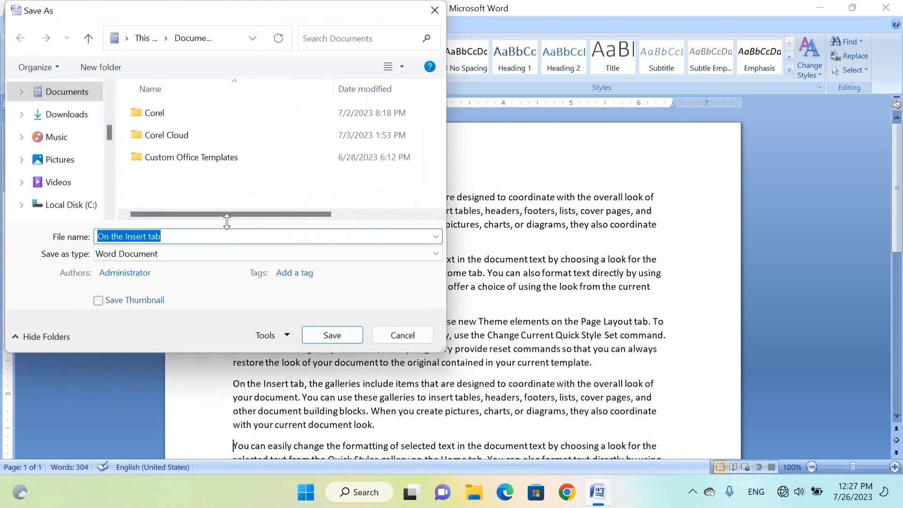
type("Raja")
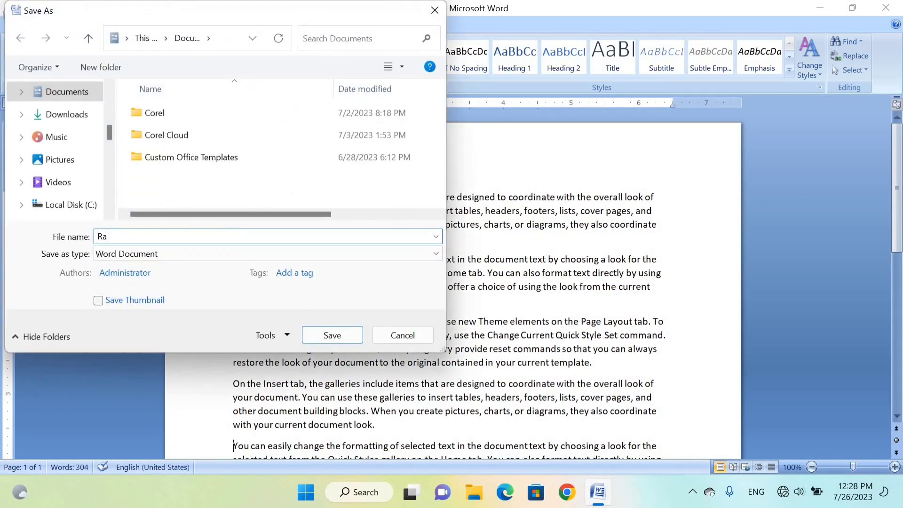
left_click(331, 335)
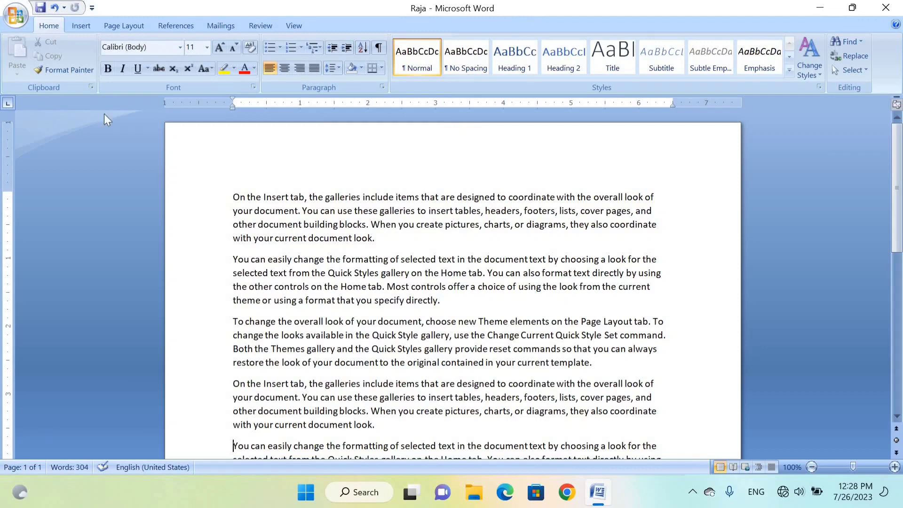
- Check the recent documents list for the newly saved file and close the document
left_click(16, 15)
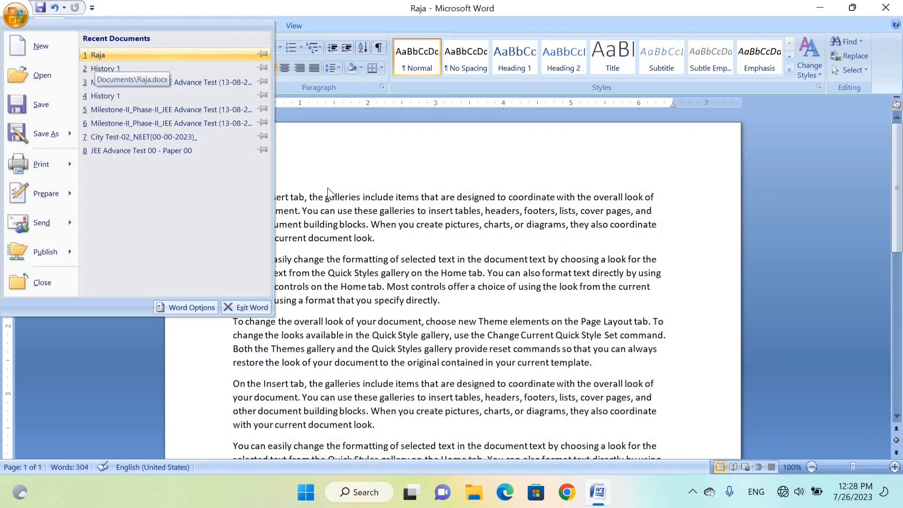
left_click(416, 176)
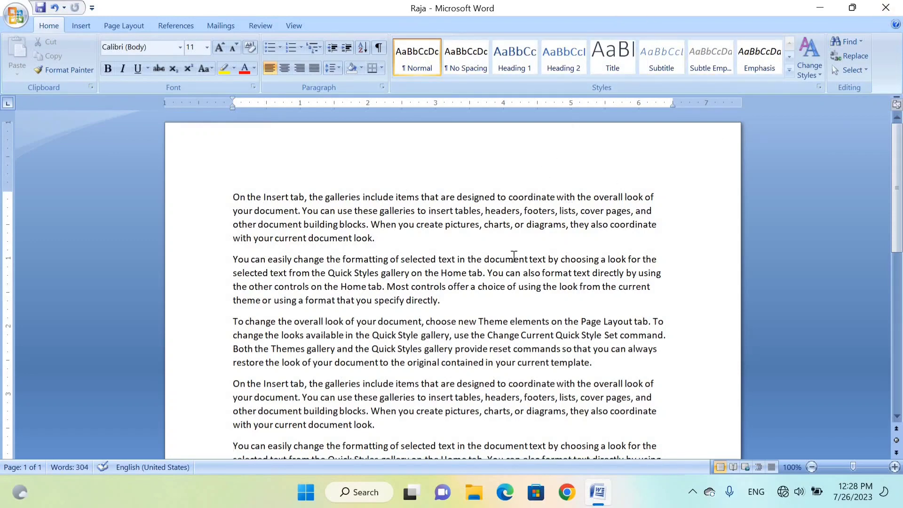
left_click(22, 15)
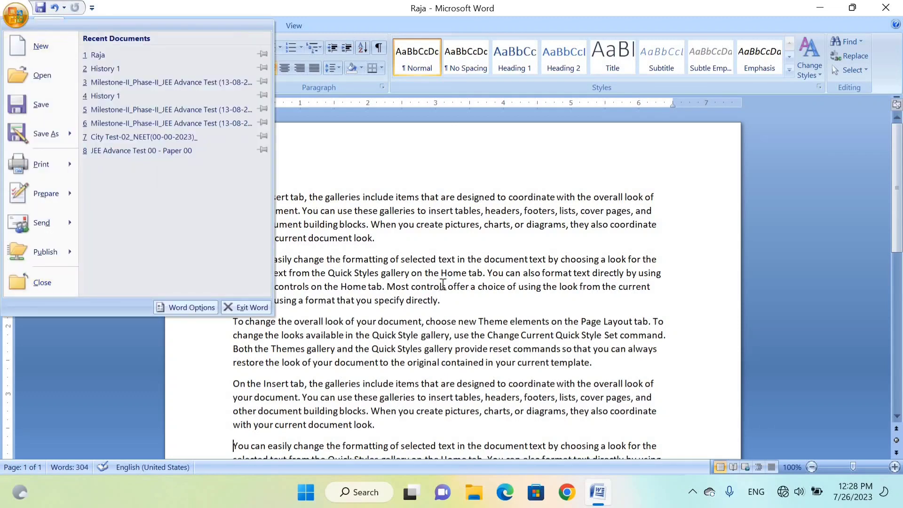
key("ctrl+w")
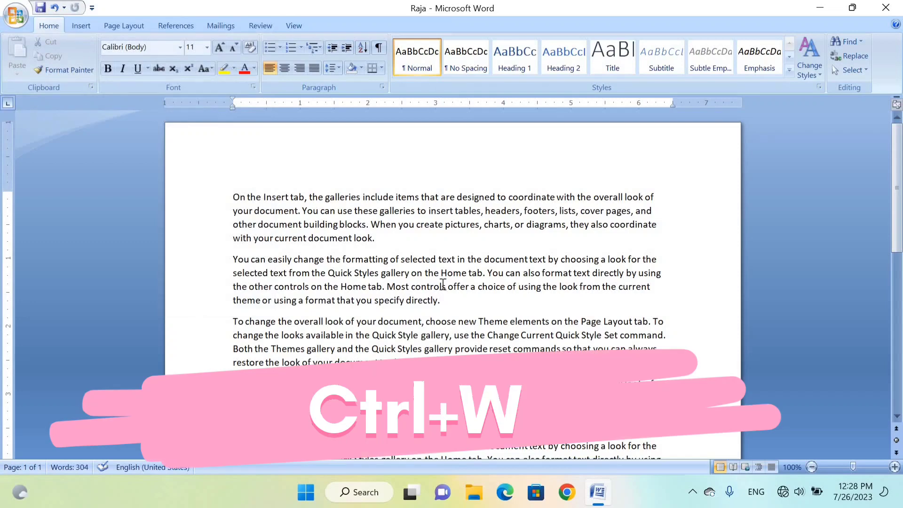
key("ctrl+w")
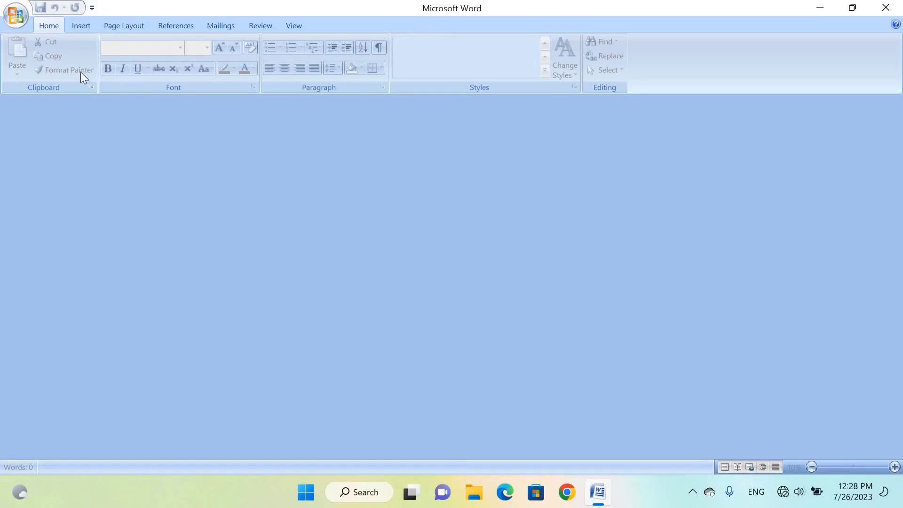
- Reopen the Raja document from the recent documents list and look through its paragraphs
left_click(8, 18)
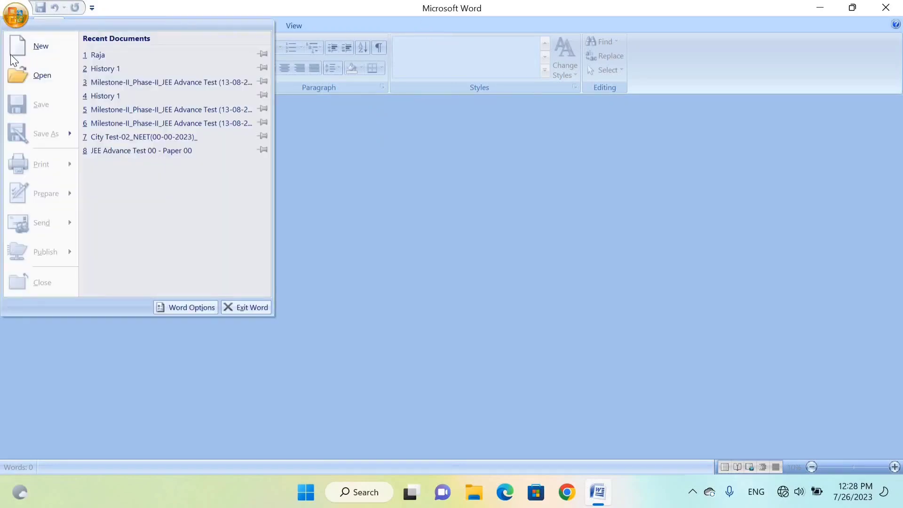
left_click(97, 55)
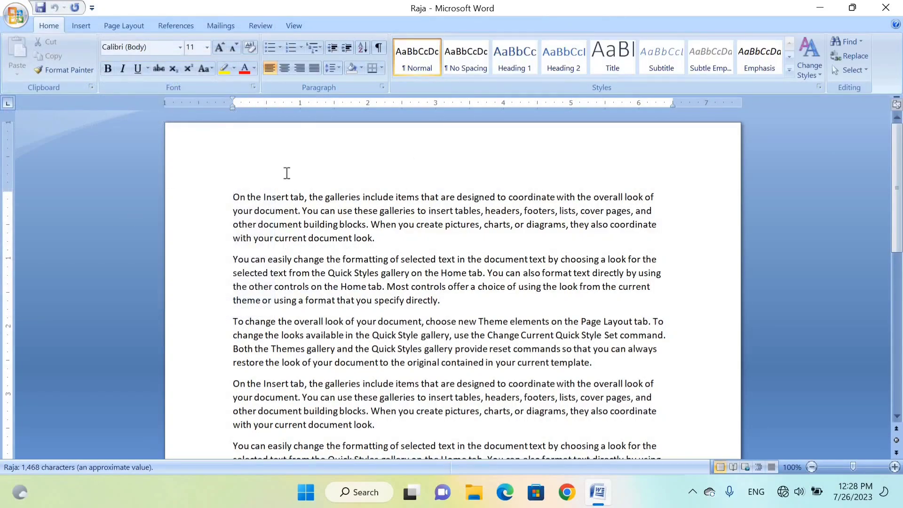
scroll(276, 181, "down", 9)
scroll(120, 136, "up", 9)
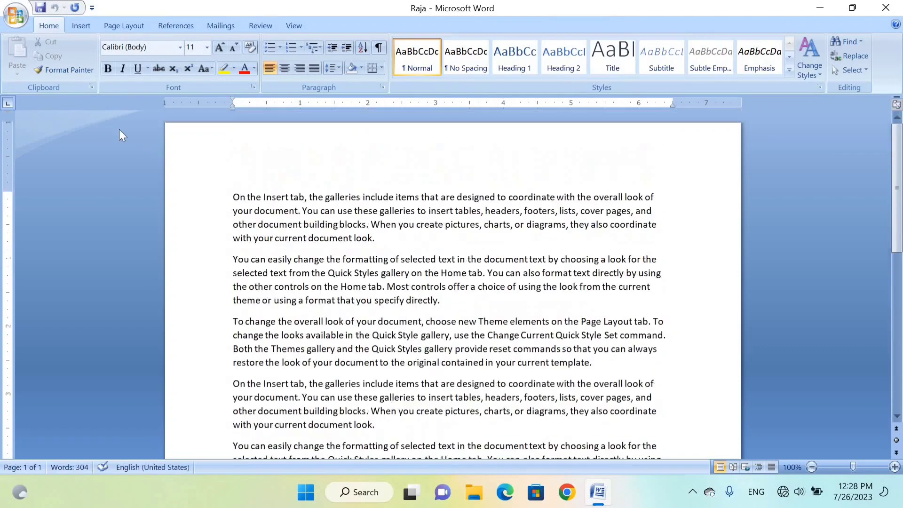
- Look at the Save command in the Office Button commands and close the Raja document
left_click(24, 21)
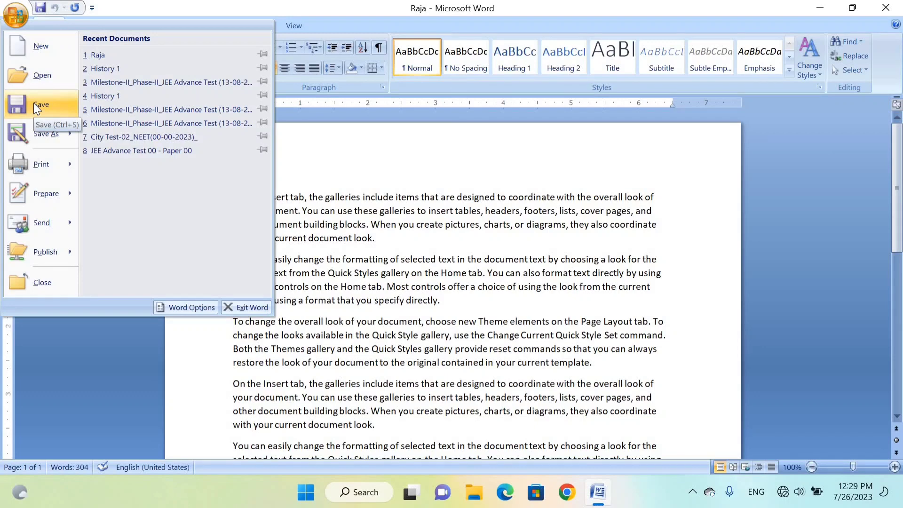
left_click(395, 214)
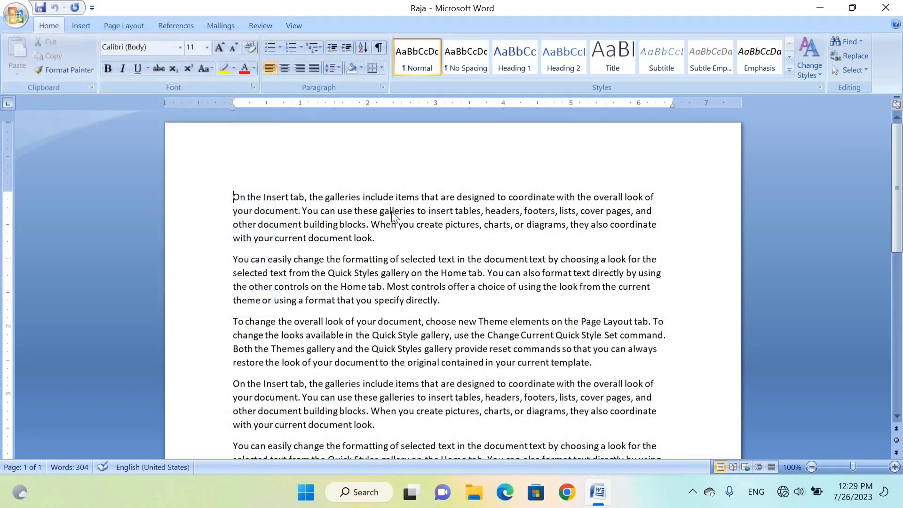
key("ctrl+w")
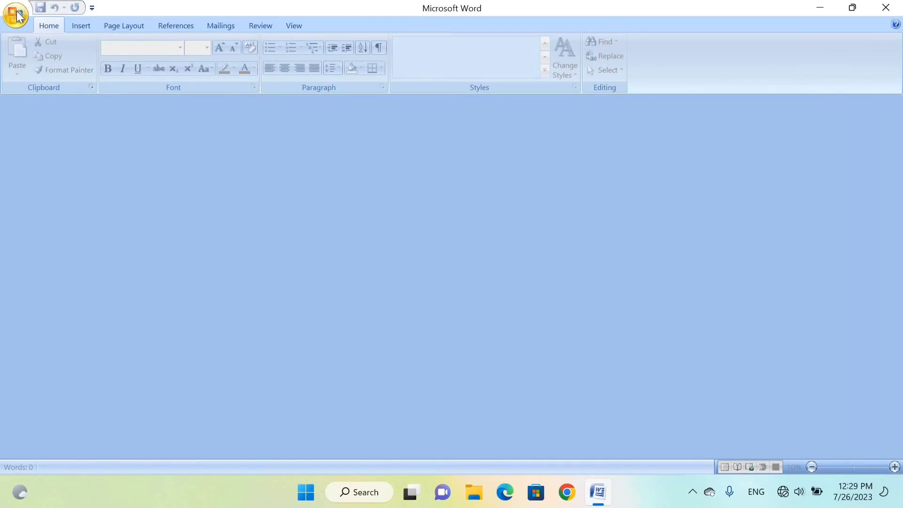
- Create a new blank document and enter the text "ASTEch Computer Education"
key("ctrl+n")
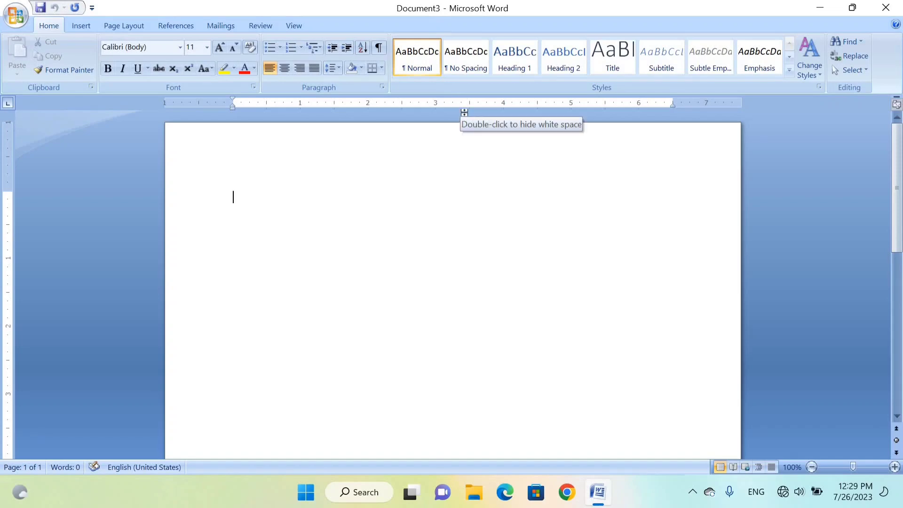
type("Ra")
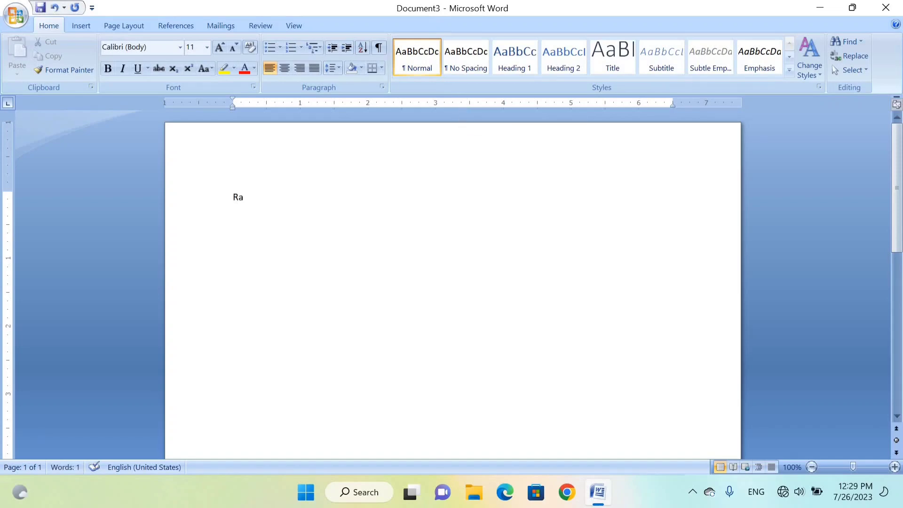
key("BackSpace")
key("BackSpace")
type("ASTEch Computer Education")
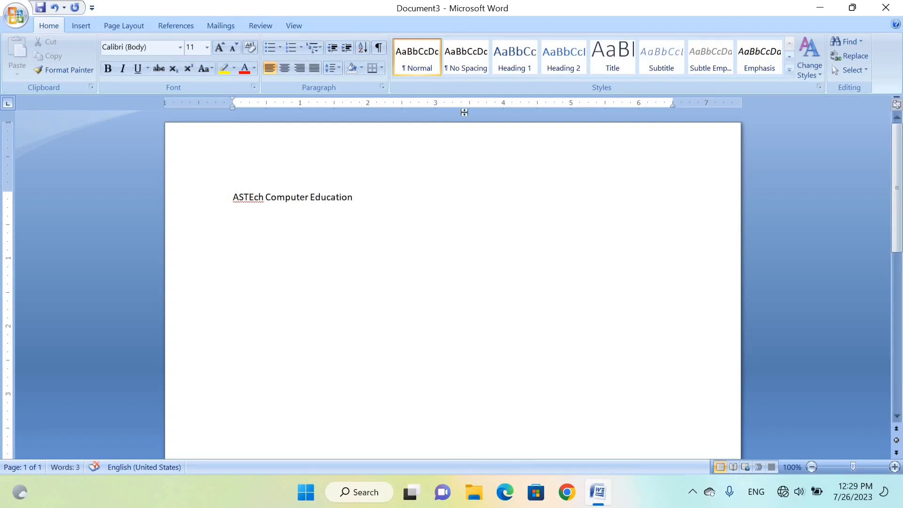
- Enlarge the whole "ASTEch Computer Education" line to font size 22
key("ctrl+a")
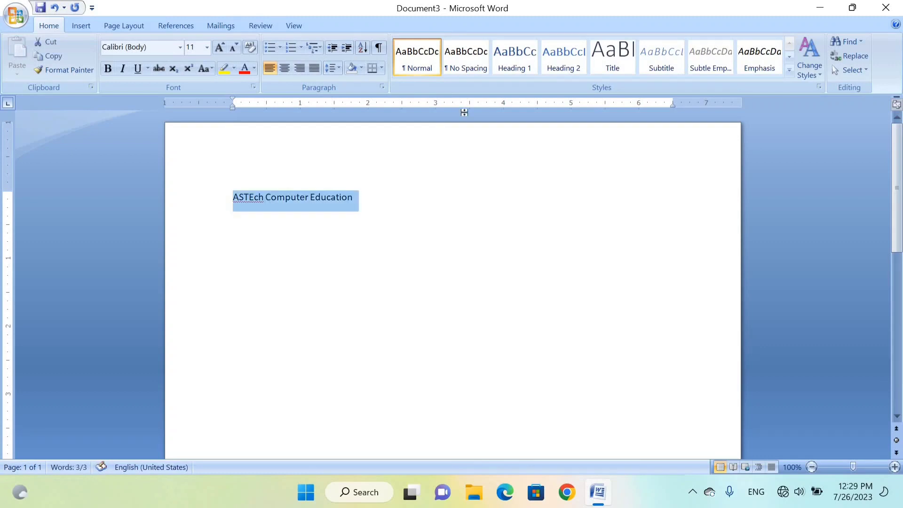
key("ctrl+shift+period")
key("ctrl+shift+period")
key("ctrl+shift+period")
key("ctrl+shift+period")
key("ctrl+shift+period")
key("ctrl+shift+period")
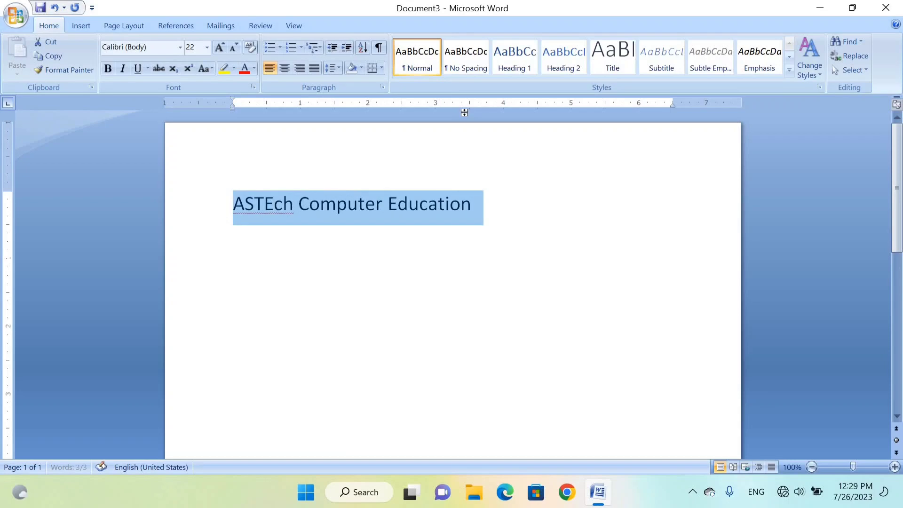
left_click(529, 222)
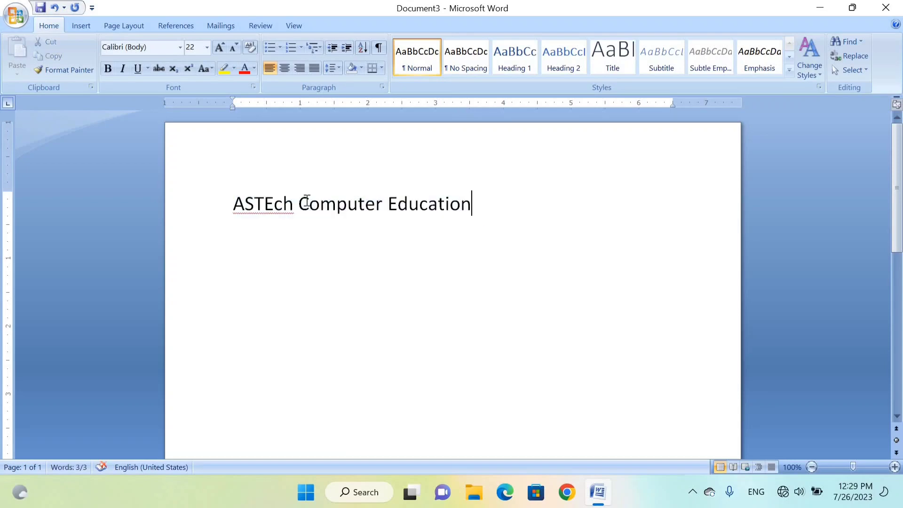
- Start saving the new document to the Documents folder as a Word Document with the file name "ASTech"
left_click(16, 15)
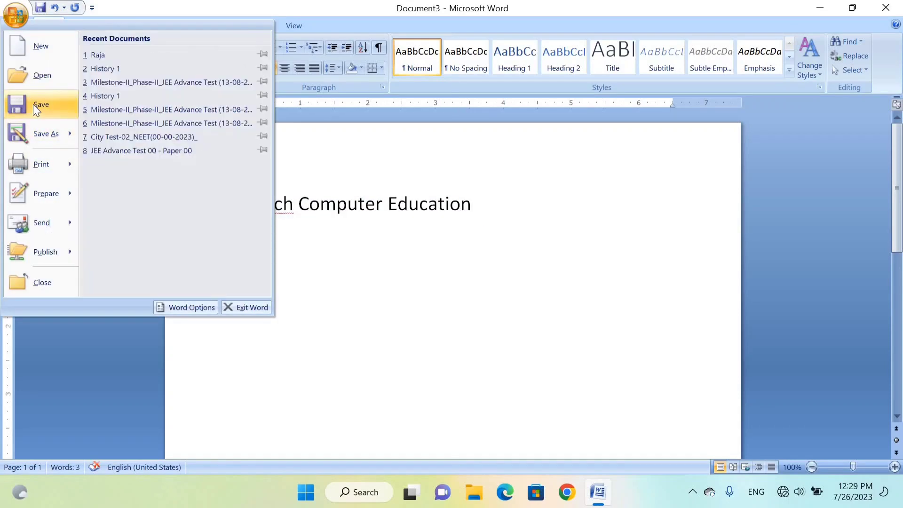
left_click(33, 104)
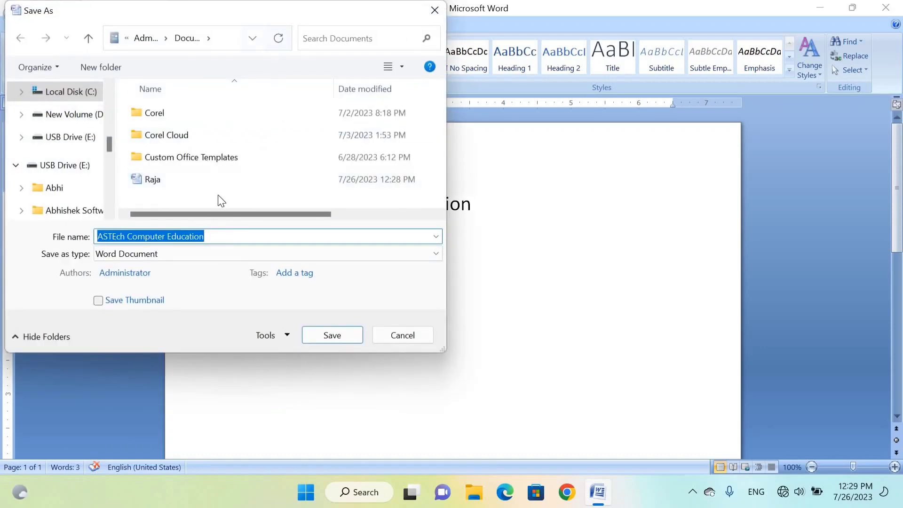
left_click(216, 234)
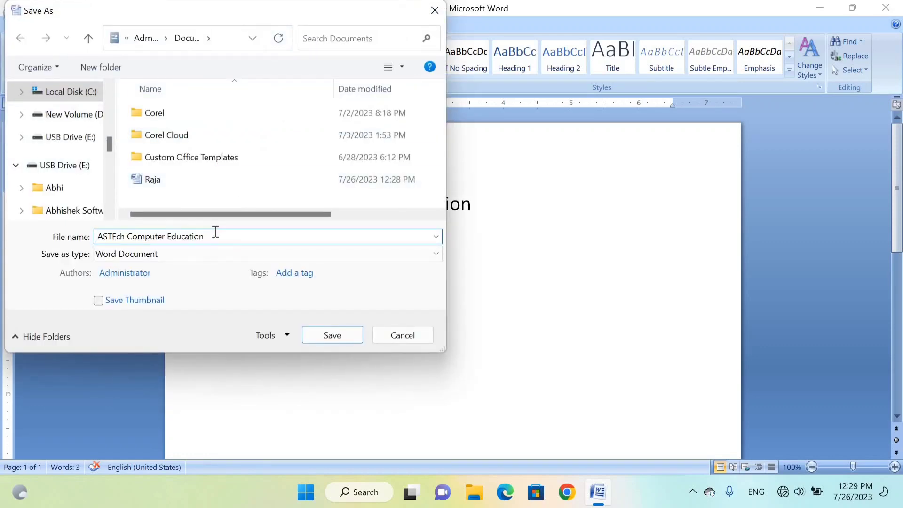
key("BackSpace")
key("BackSpace")
key("BackSpace")
key("BackSpace")
key("BackSpace")
key("BackSpace")
key("BackSpace")
key("BackSpace")
key("BackSpace")
key("BackSpace")
key("BackSpace")
key("BackSpace")
key("BackSpace")
key("BackSpace")
key("BackSpace")
key("BackSpace")
key("BackSpace")
key("BackSpace")
key("BackSpace")
key("BackSpace")
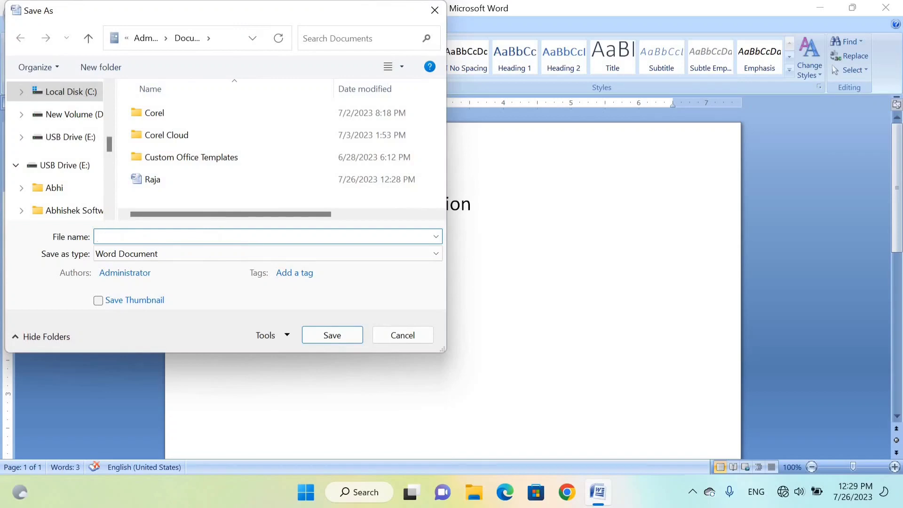
type("ASTech")
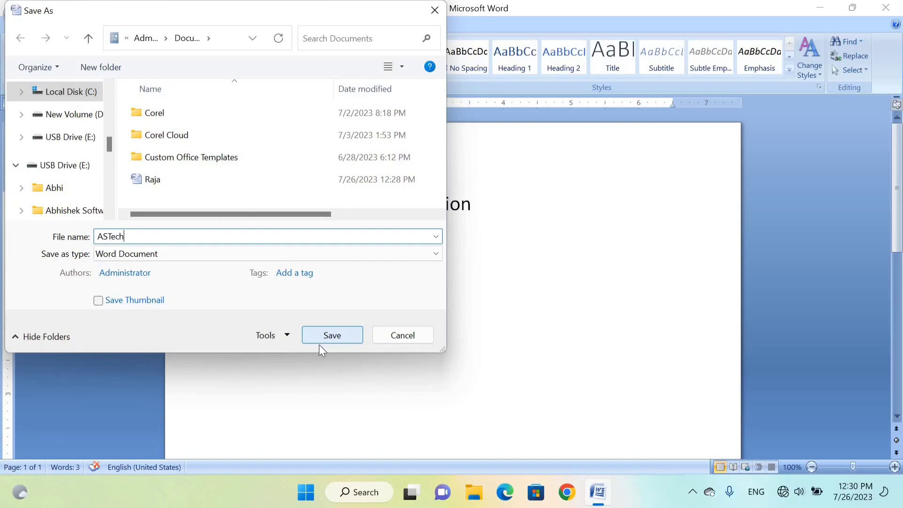
- In the save tools' General Options, set a password to open and a password to modify the document
left_click(288, 335)
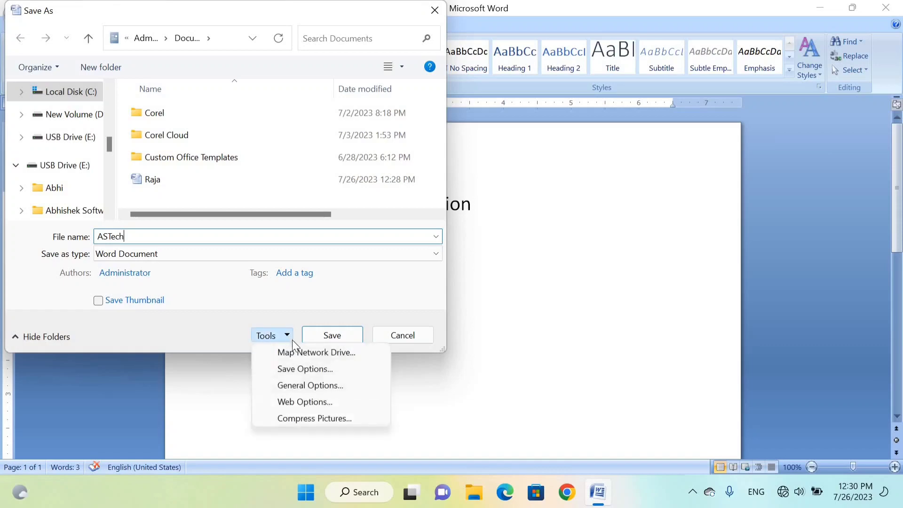
left_click(277, 387)
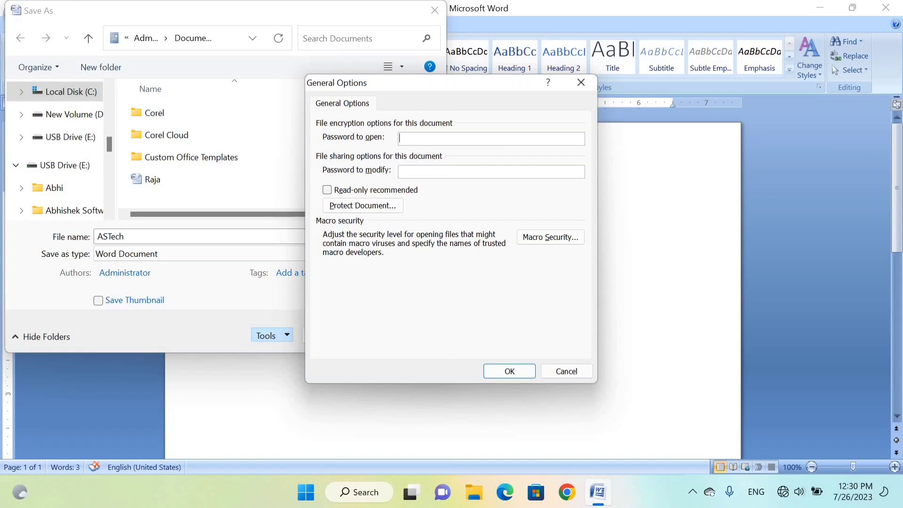
type("123")
left_click(412, 175)
type("•••")
left_click(509, 370)
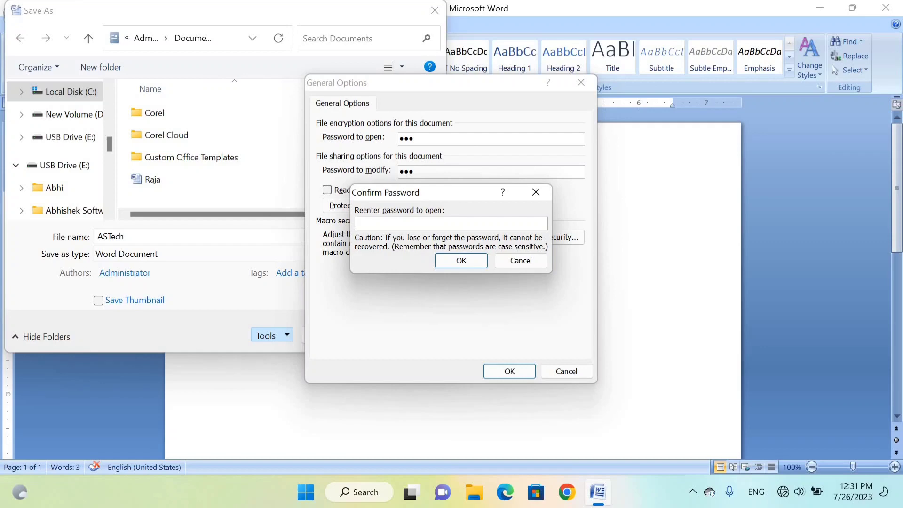
- Re-enter the password to open and the password to modify, and save the protected ASTech document
type("123")
left_click(467, 261)
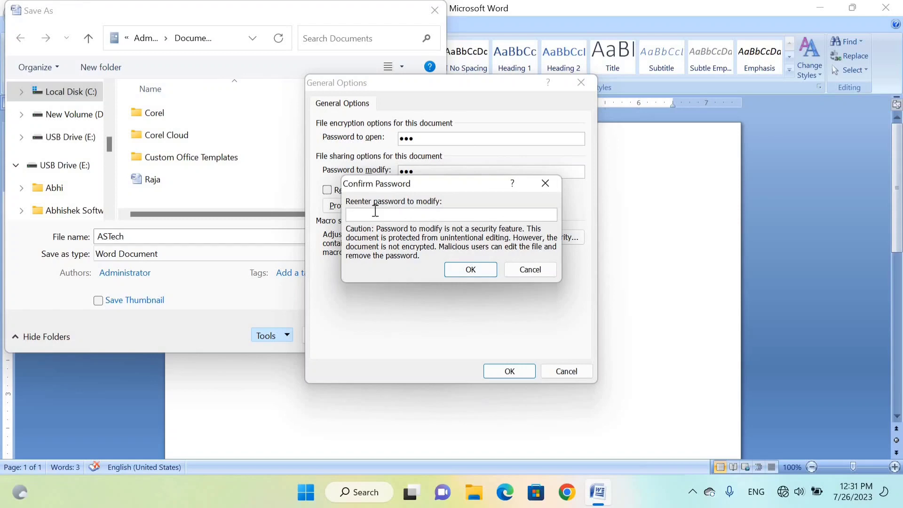
type("123")
left_click(465, 268)
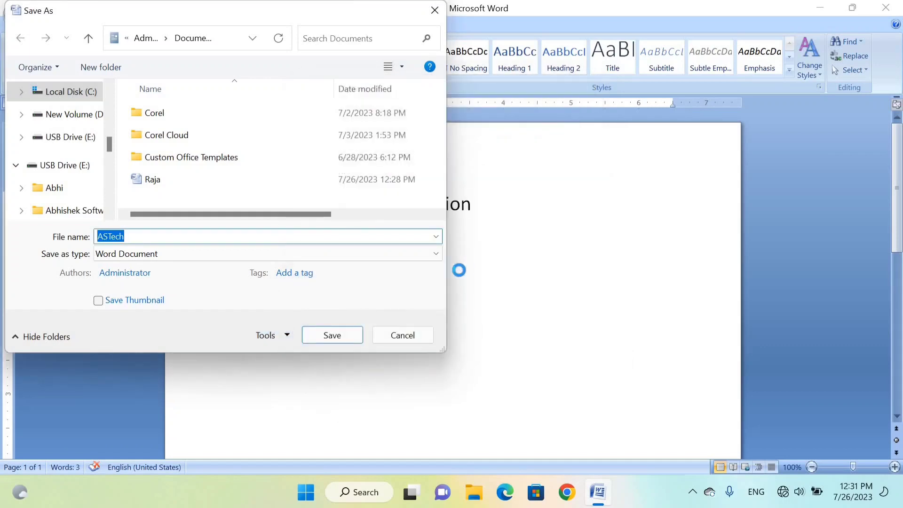
left_click(331, 336)
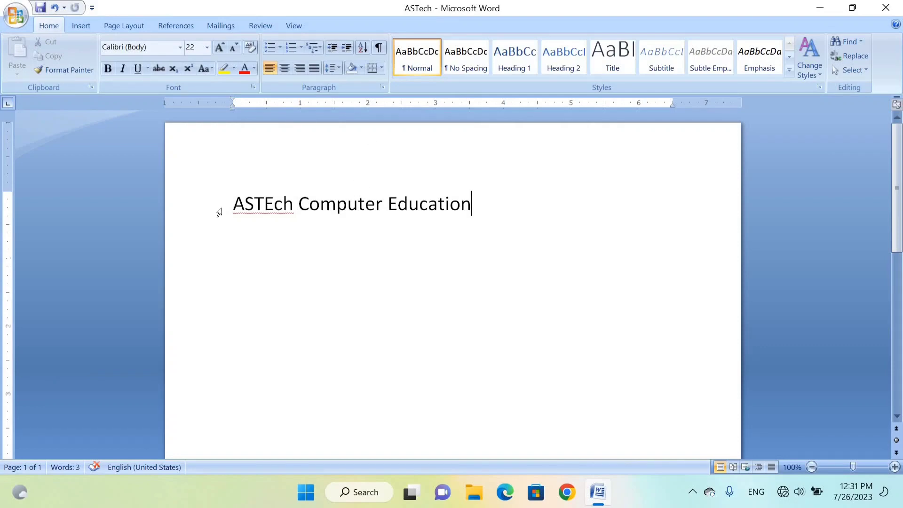
- Close the ASTech document, reopen it from the recent documents and enter its password to open
left_click(20, 18)
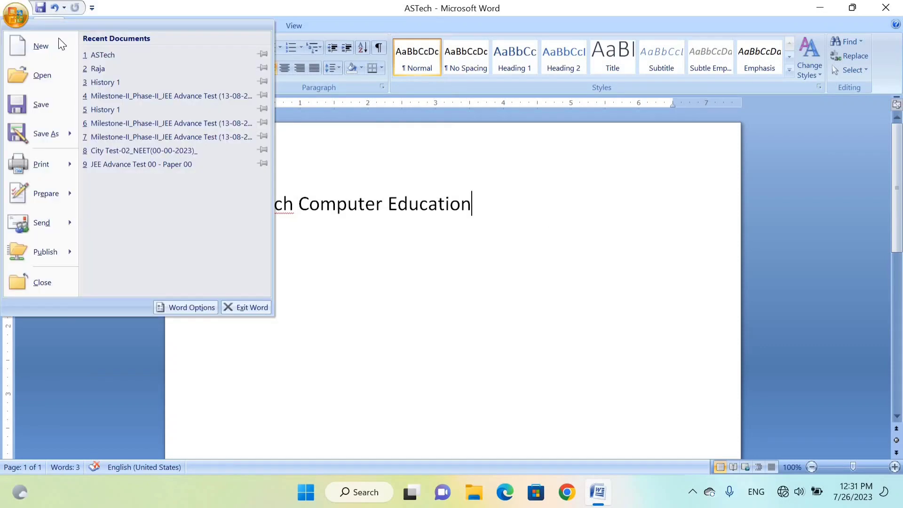
left_click(119, 52)
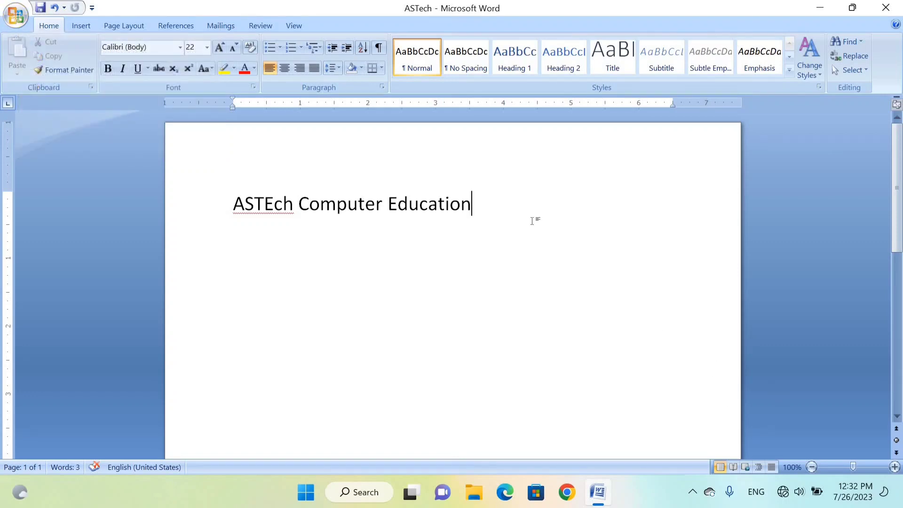
key("ctrl+w")
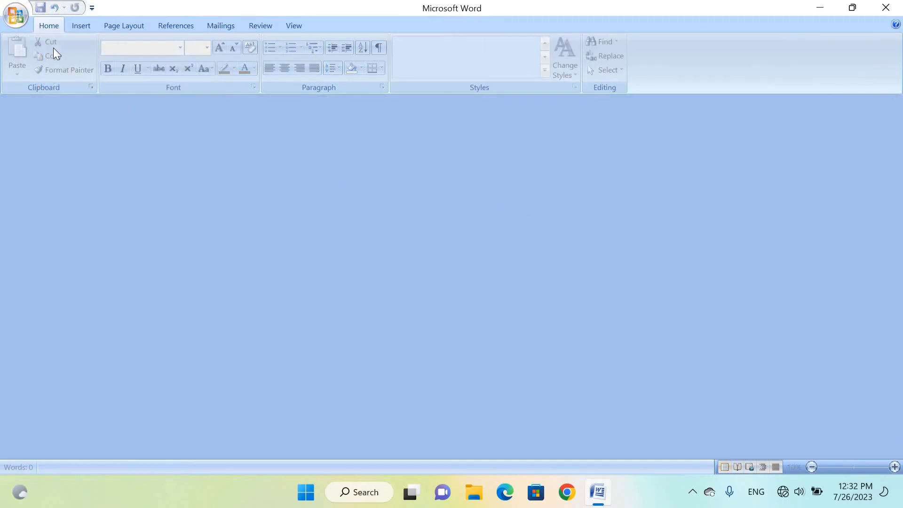
left_click(15, 15)
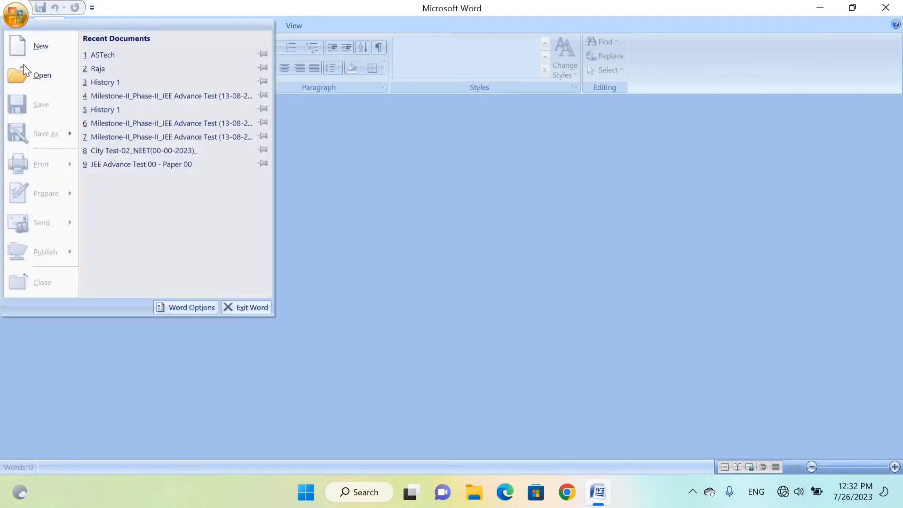
left_click(112, 54)
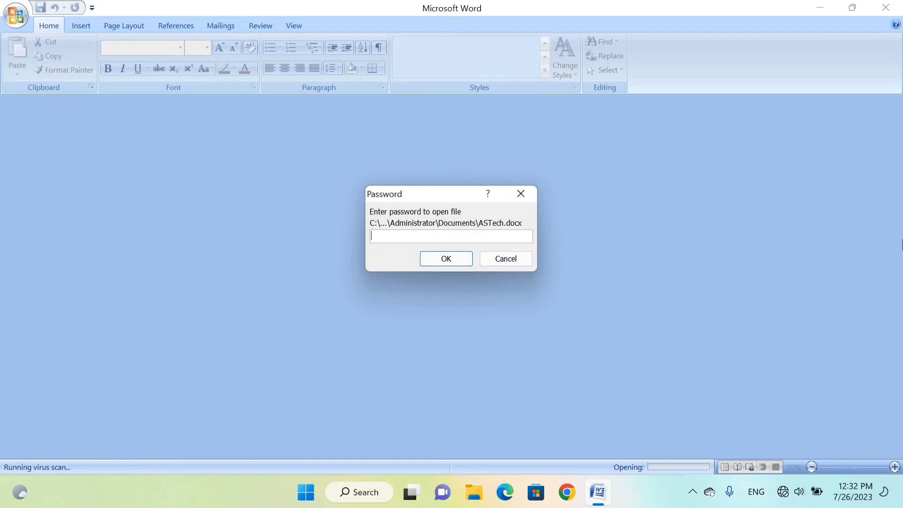
type("123")
key("Return")
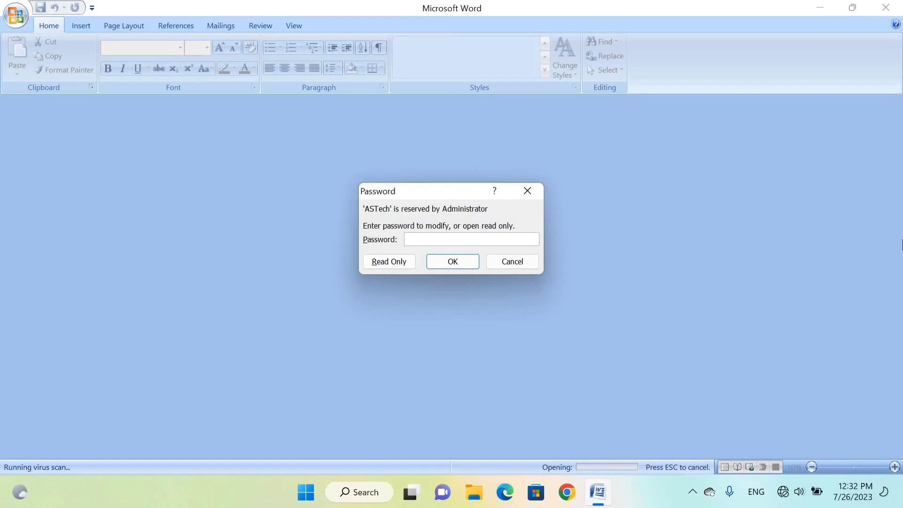
- Try to unlock the ASTech document for editing with an incomplete password to modify
type("123")
key("BackSpace")
key("Return")
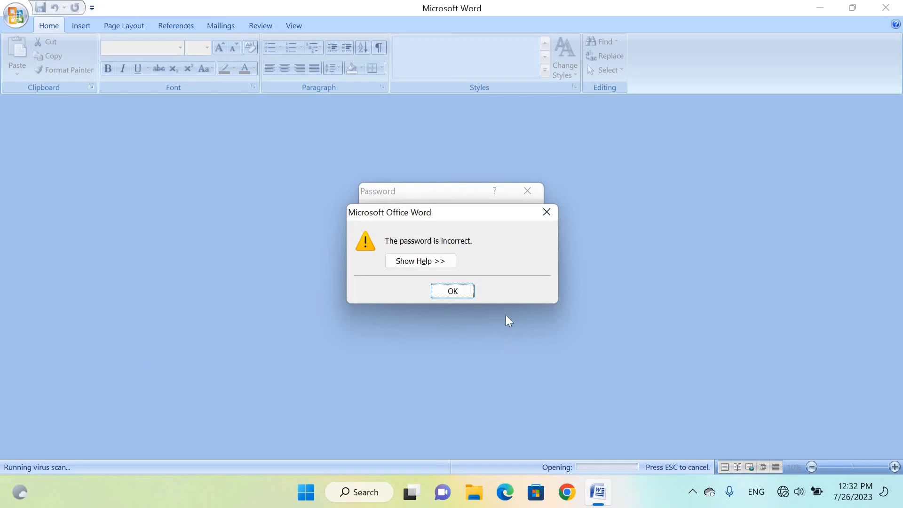
left_click(452, 291)
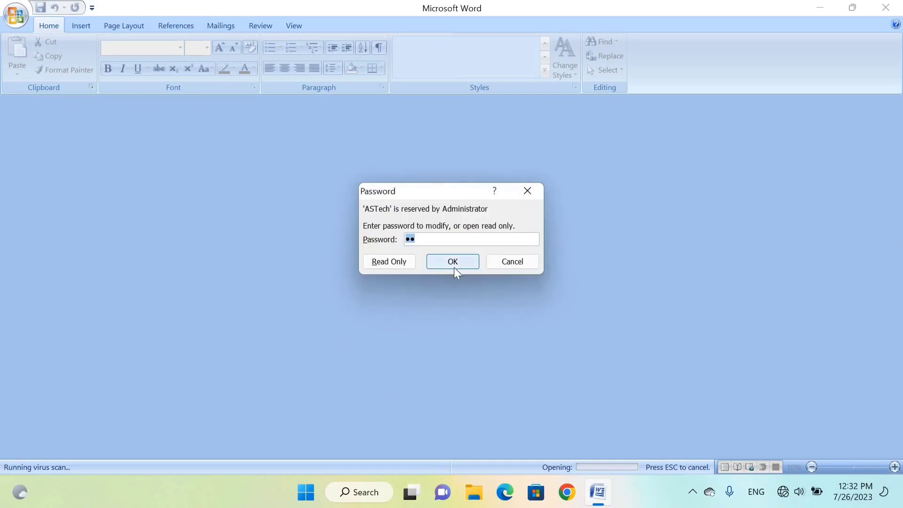
- Enter the full password to modify and open the ASTech document for editing
type("•••")
left_click(453, 264)
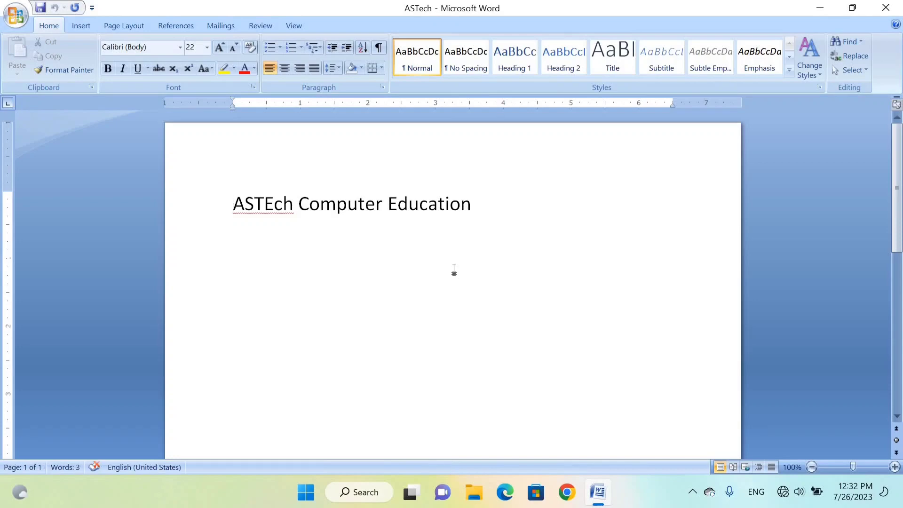
- Look at the Save As formats offered for saving a copy of the ASTech document
left_click(18, 18)
mouse_move(38, 127)
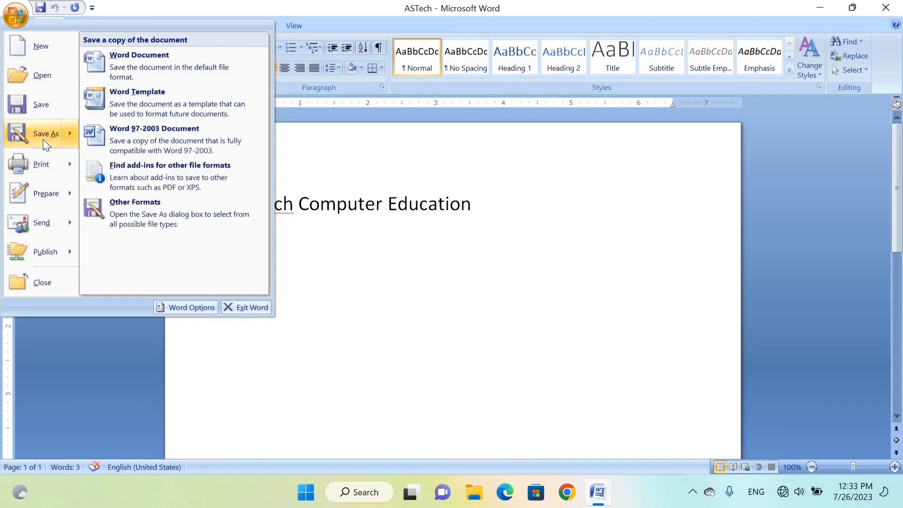
left_click(521, 211)
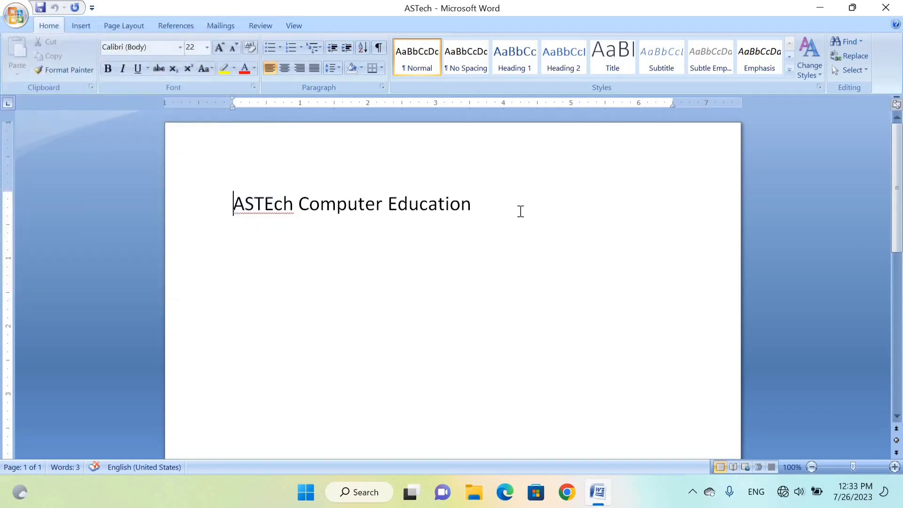
- Add a new line with the text "Computer" below "ASTEch Computer Education"
left_click(521, 211)
key("Return")
type("Computer")
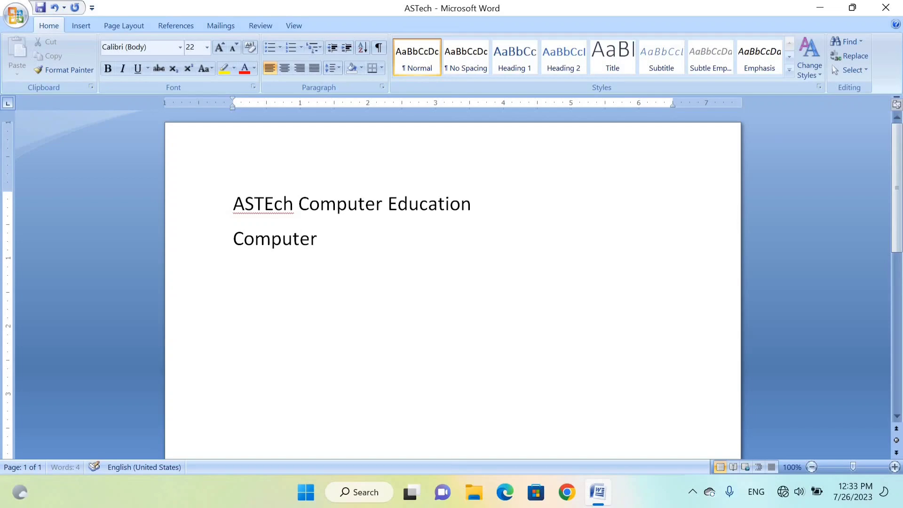
- Save the edited document under the new file name "Computer" in the Documents folder
left_click(14, 18)
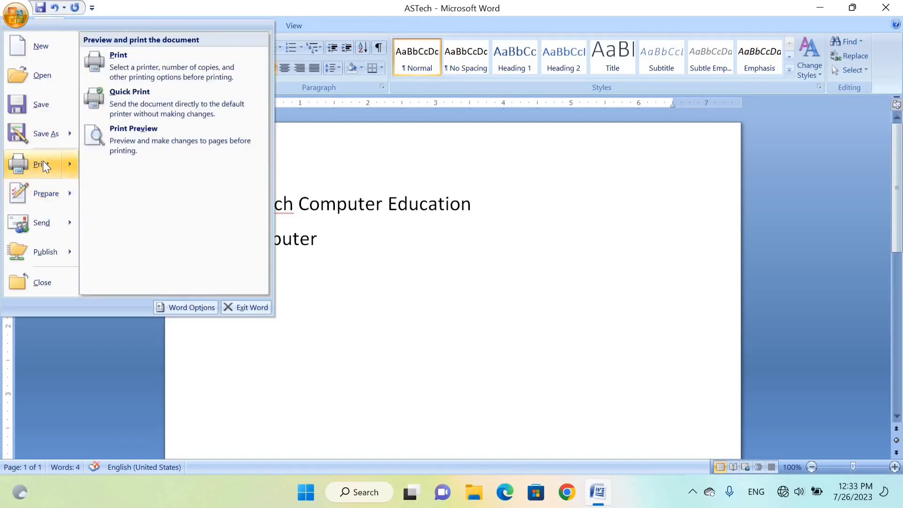
left_click(46, 135)
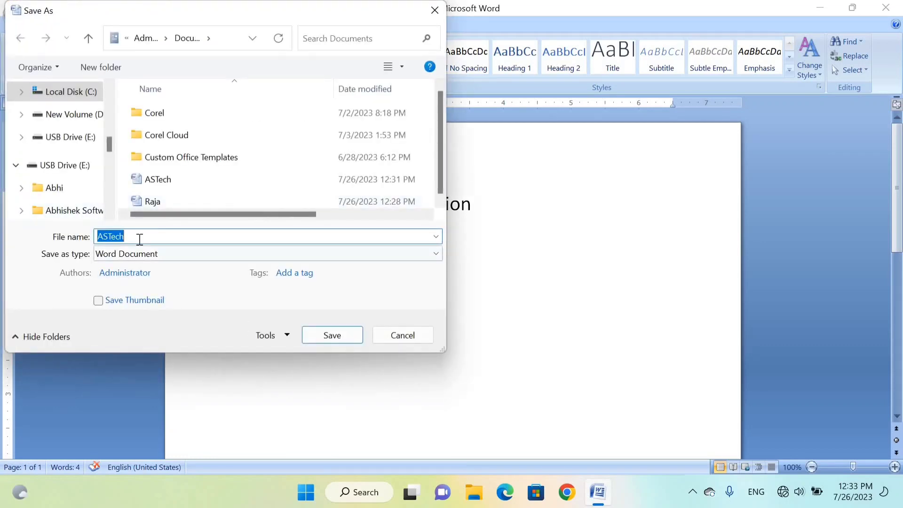
left_click(137, 237)
left_click_drag(61, 243, 61, 243)
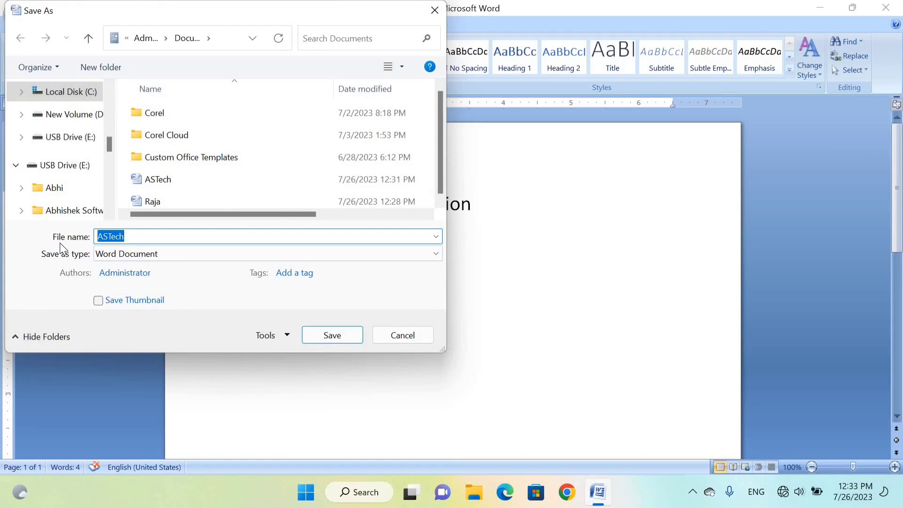
type("Computer")
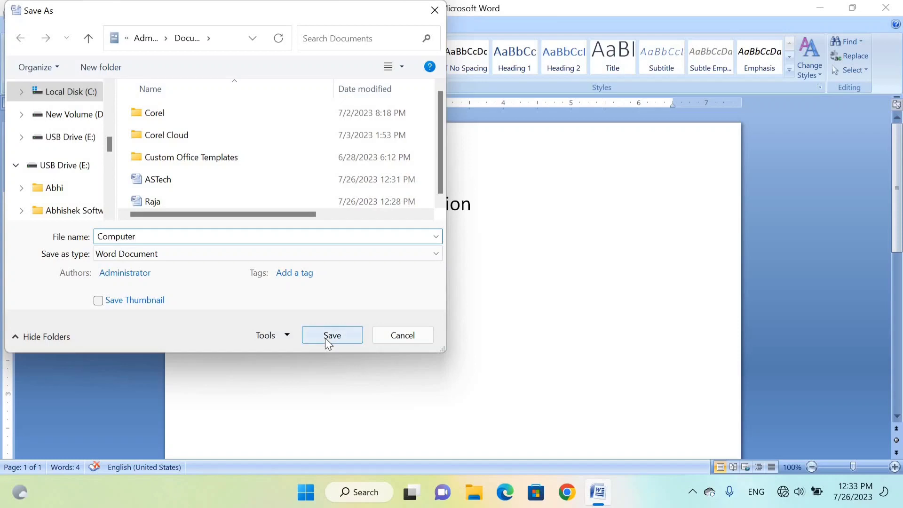
left_click(328, 340)
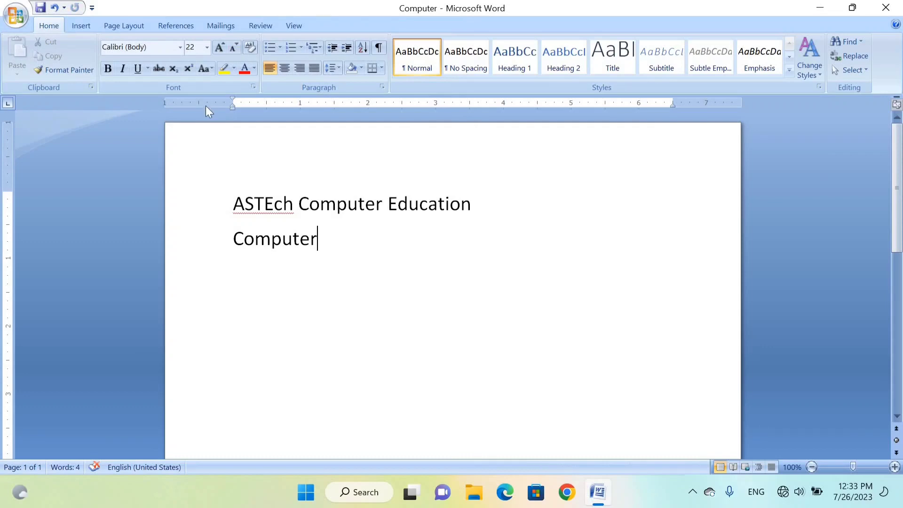
- Close the Computer document and reopen it from the recent documents, entering its passwords to open and to modify
key("ctrl+w")
left_click(13, 22)
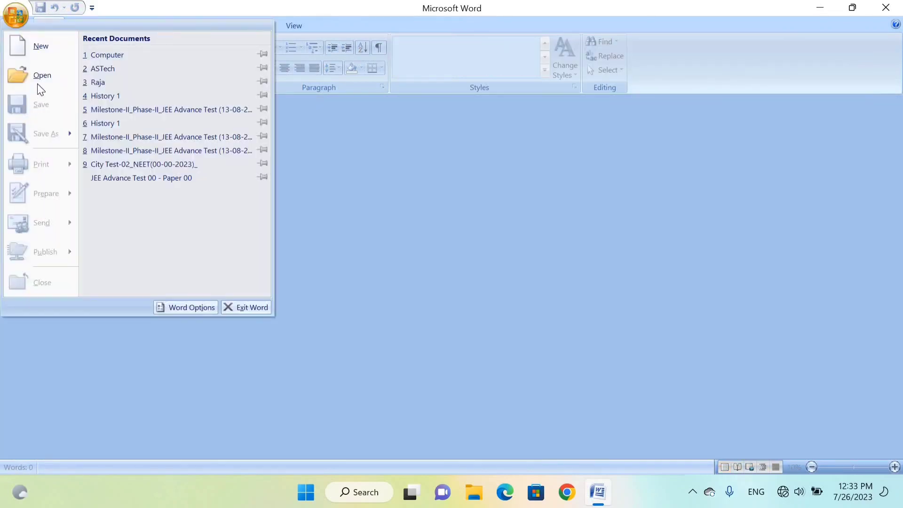
left_click(112, 54)
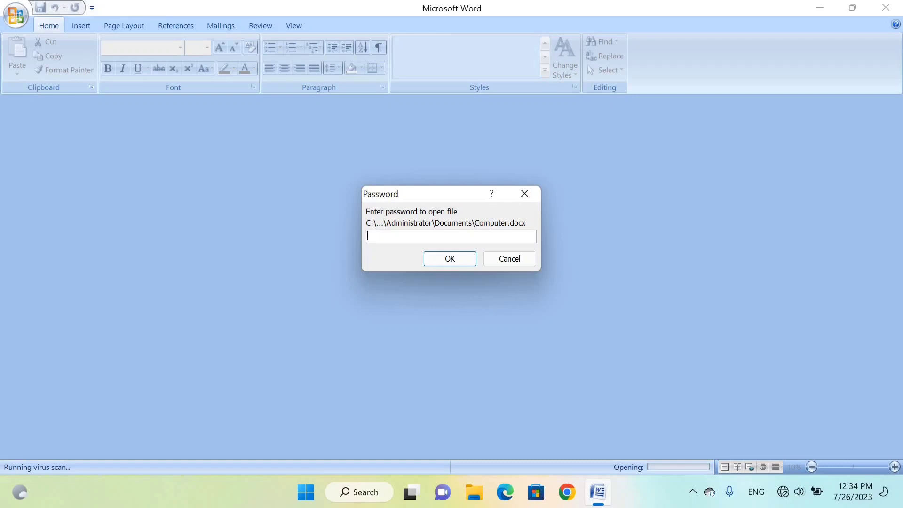
type("123")
key("Return")
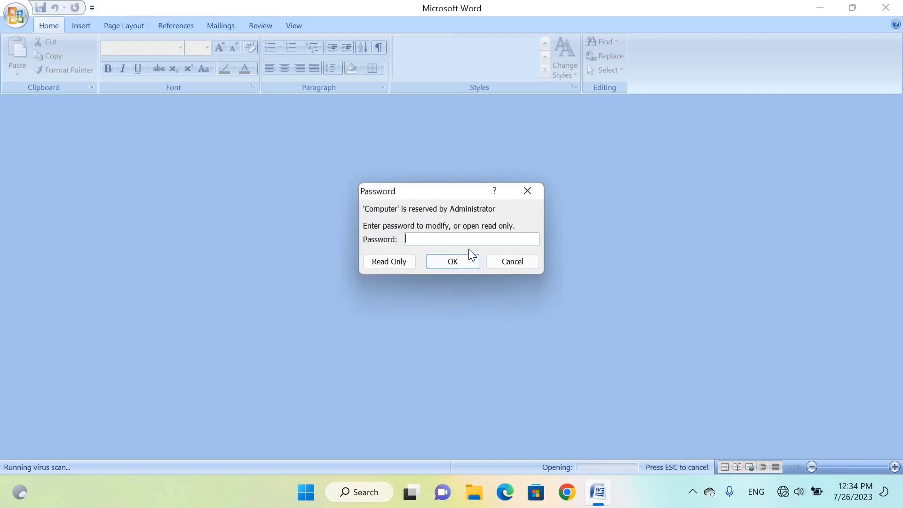
type("123")
key("Return")
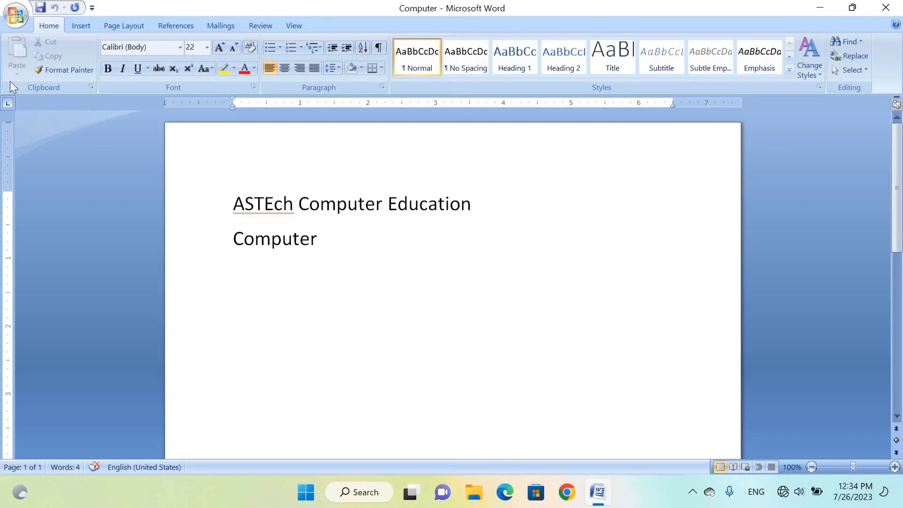
- Review the Save As formats available for the Computer document, leaving without saving a copy
left_click(11, 18)
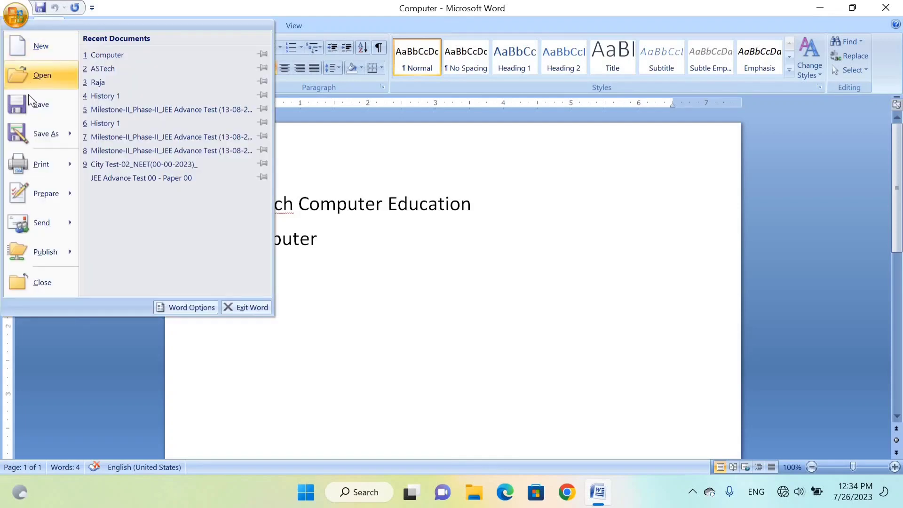
mouse_move(42, 133)
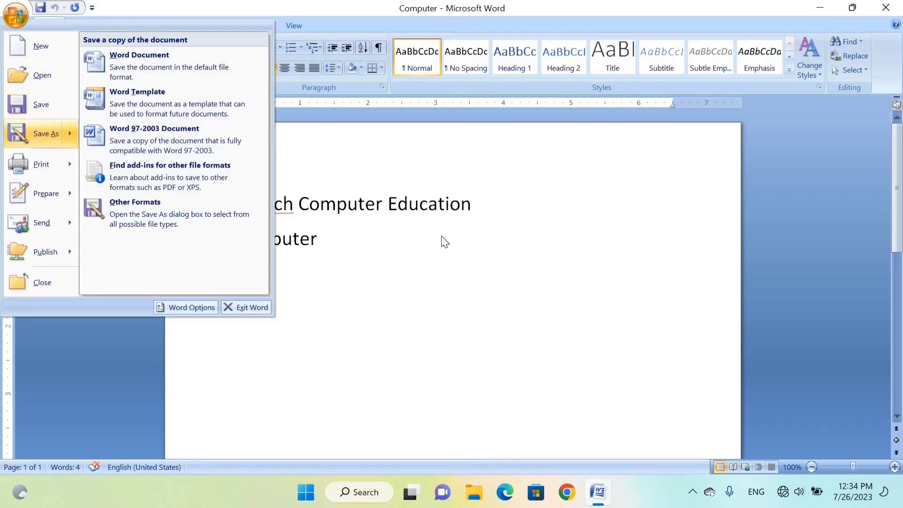
left_click(432, 261)
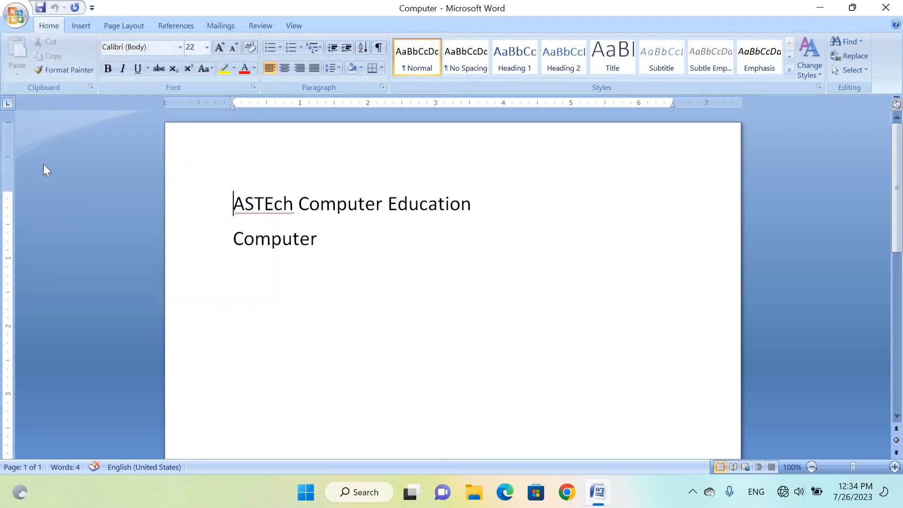
- Start saving a copy of the Computer document, entering "Mouse" as the new file name
left_click(18, 18)
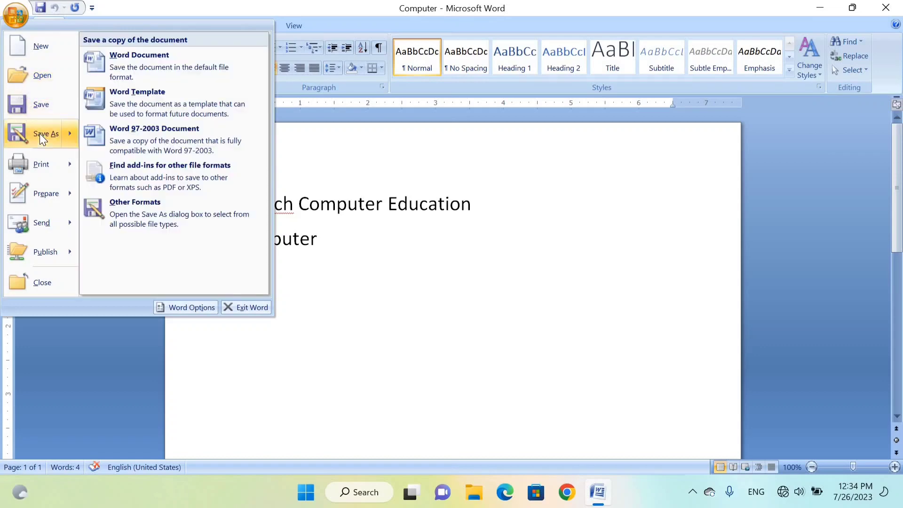
left_click(40, 135)
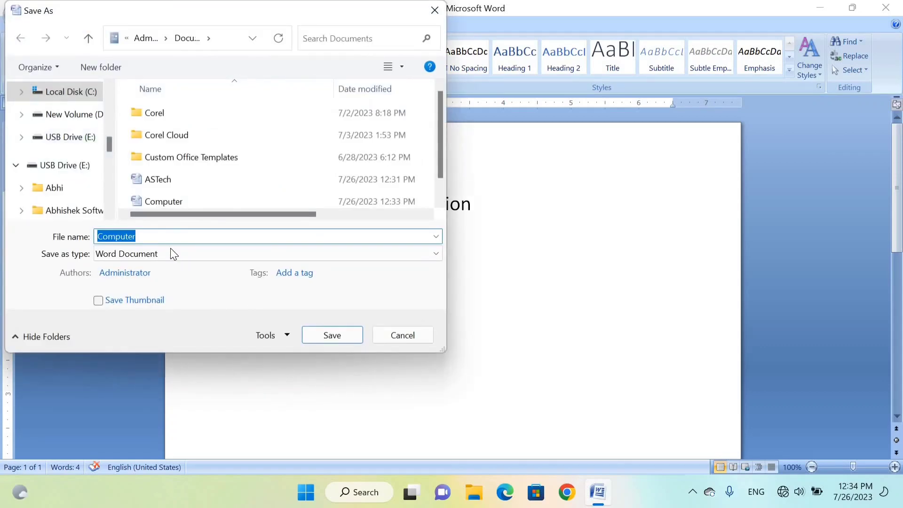
left_click(151, 238)
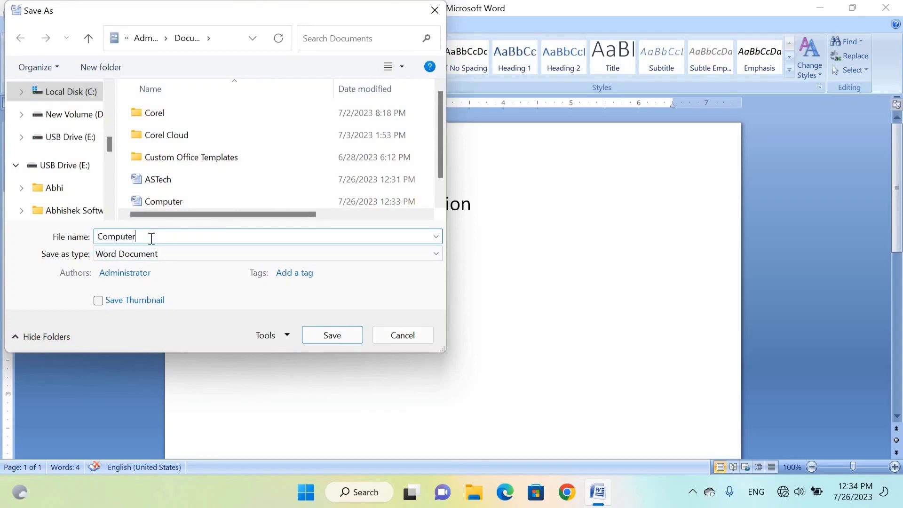
key("BackSpace")
key("BackSpace")
key("BackSpace")
key("BackSpace")
key("BackSpace")
key("BackSpace")
key("BackSpace")
key("BackSpace")
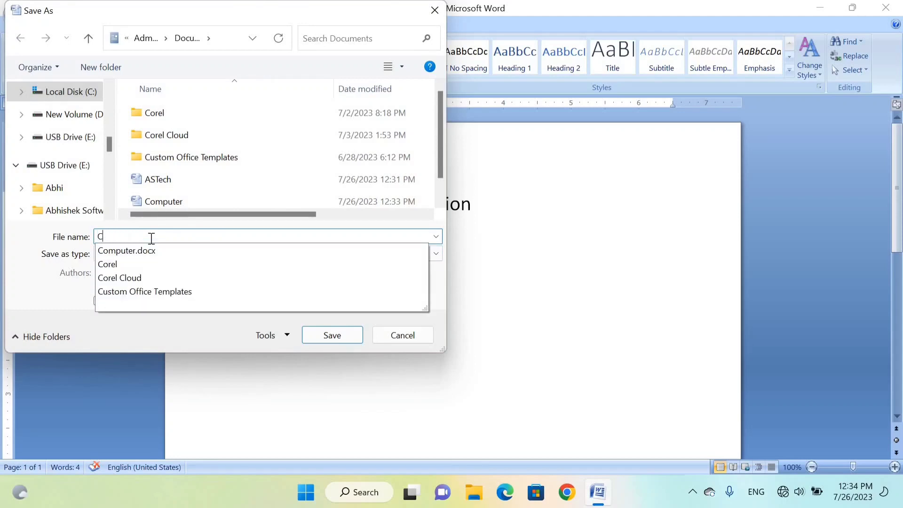
type("Mouse")
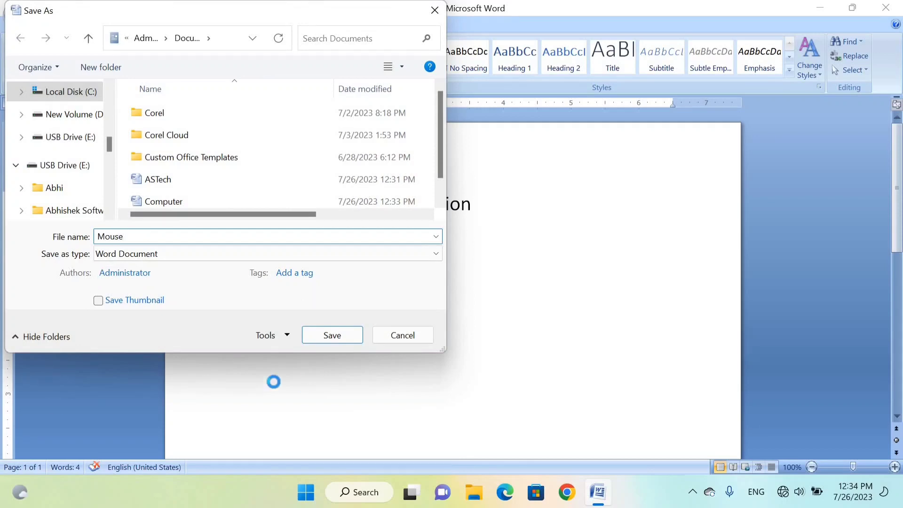
- Replace the passwords to open and to modify with new ones, reenter both for confirmation, and save the Mouse document
left_click(281, 335)
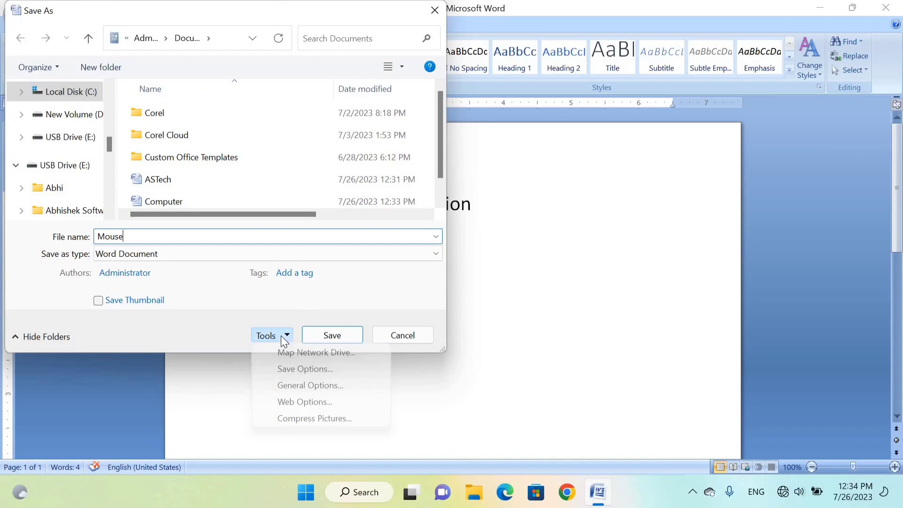
left_click(291, 386)
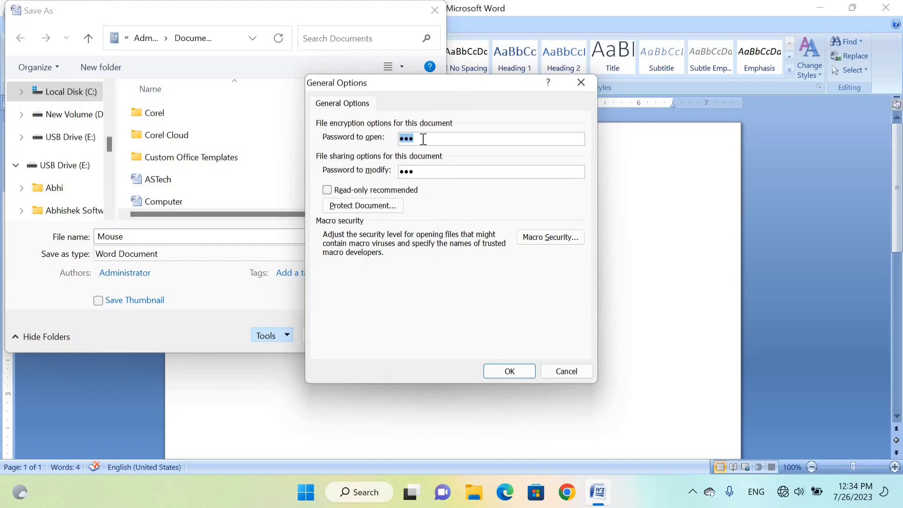
key("BackSpace")
type("1")
key("Tab")
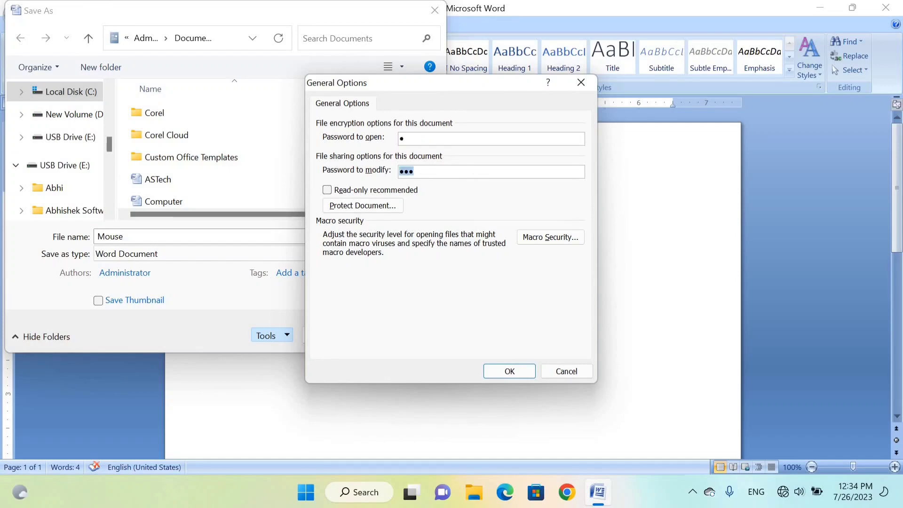
type("1")
key("Return")
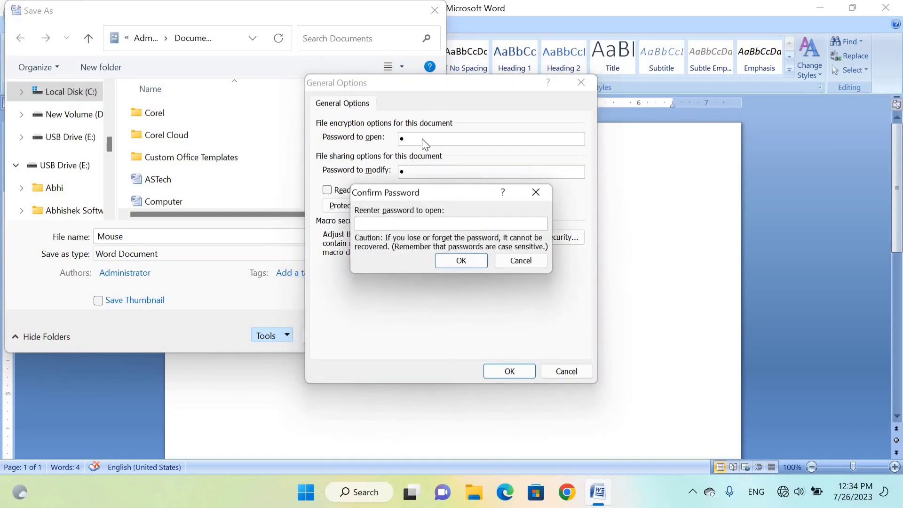
type("1")
key("Return")
type("1")
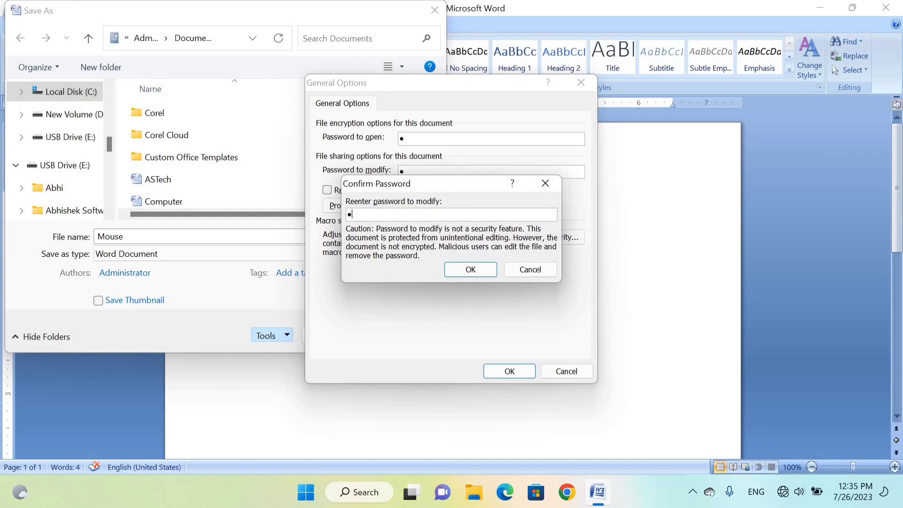
key("Return")
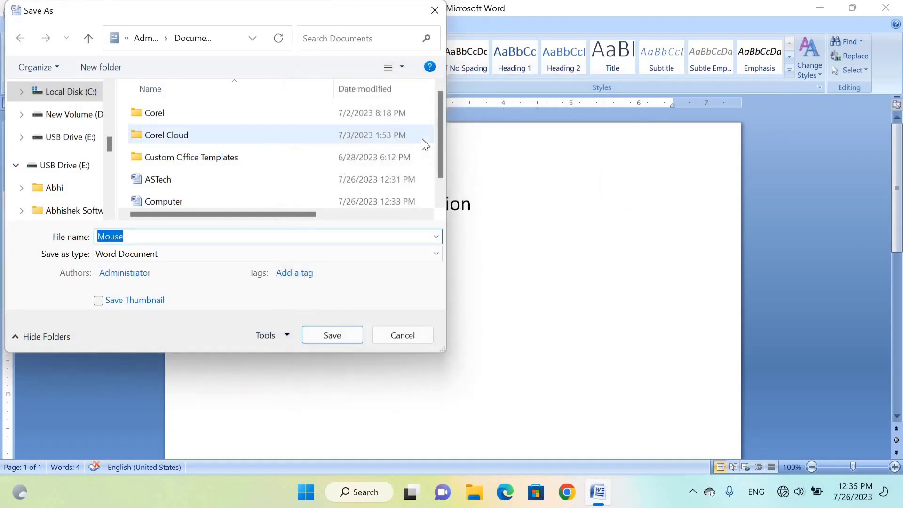
left_click(335, 340)
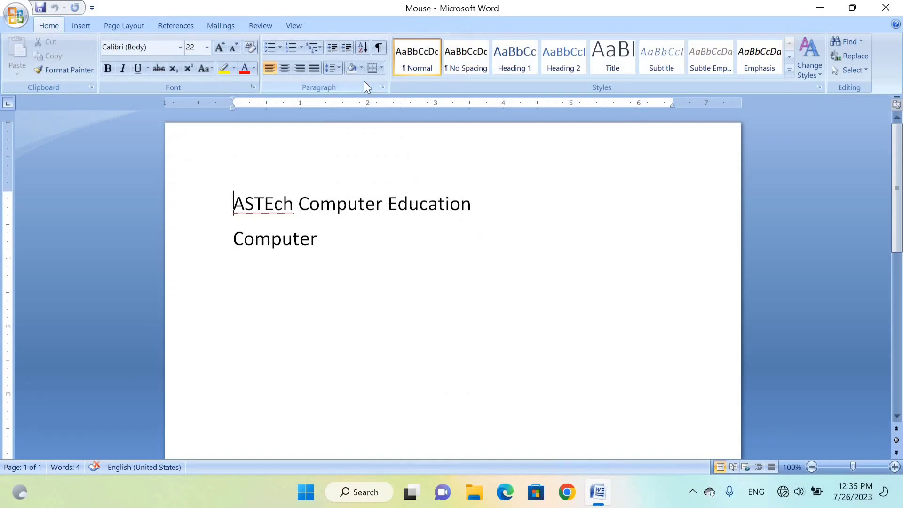
- Close the Mouse document and try to reopen it from the recent documents with the former password to open
key("ctrl+w")
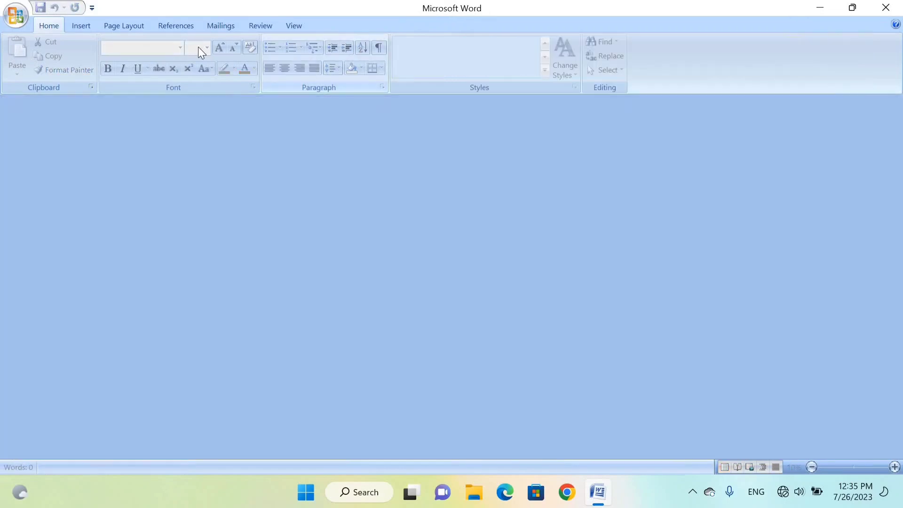
left_click(23, 20)
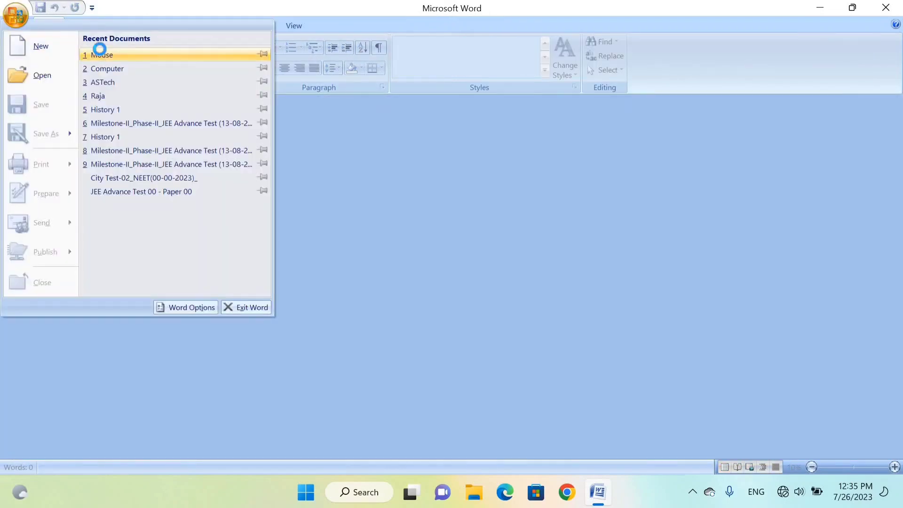
left_click(100, 53)
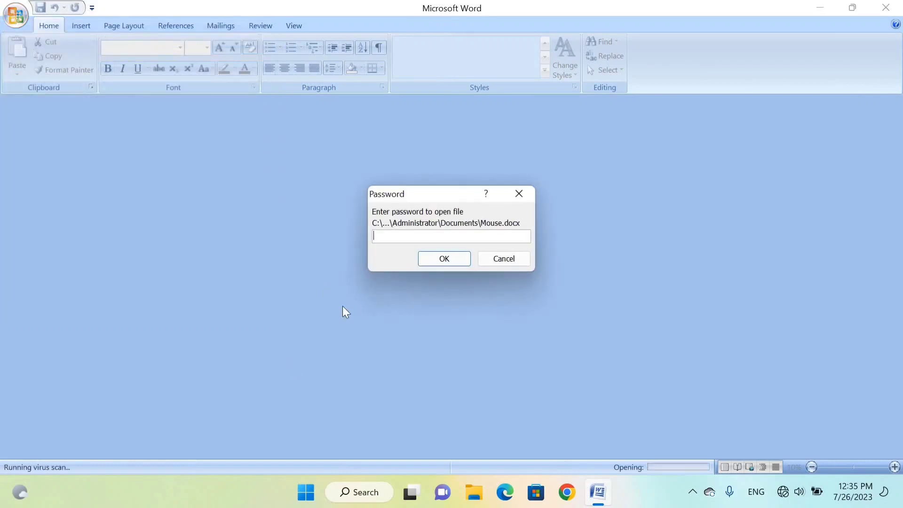
type("123")
left_click(427, 263)
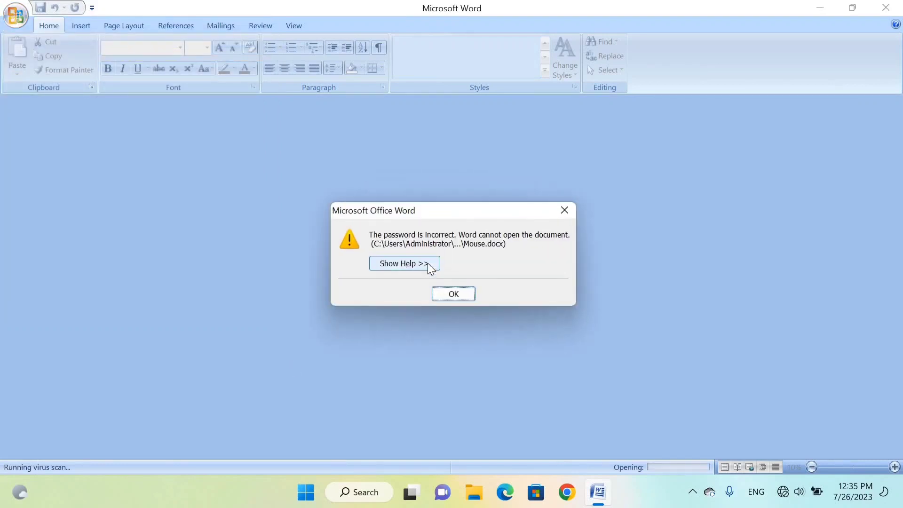
key("Return")
- Reopen the Mouse document from the recent documents
left_click(15, 15)
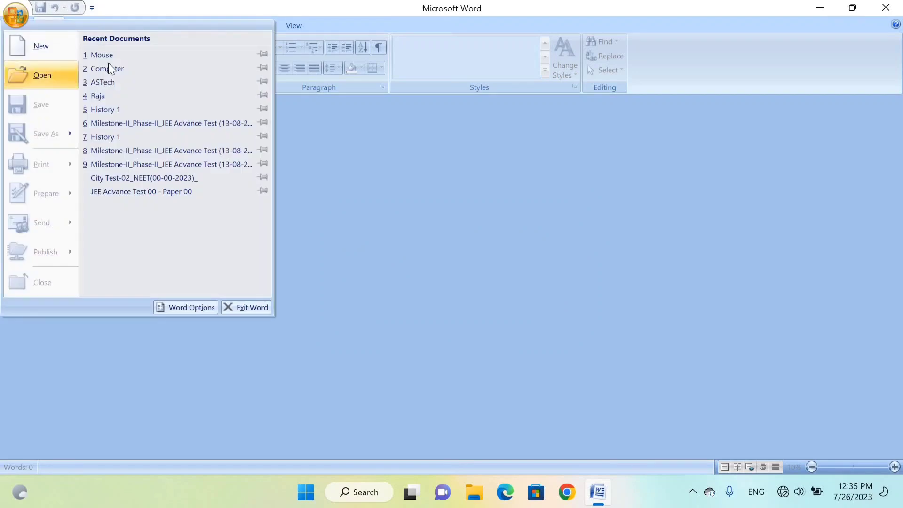
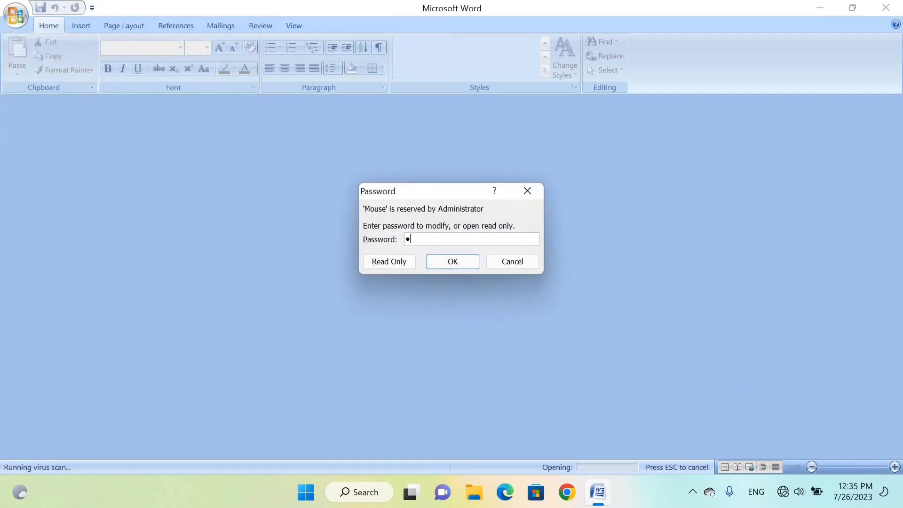
- Submit the password to modify for the Mouse document and start saving a copy of it under the name "Keyboard"
key("Return")
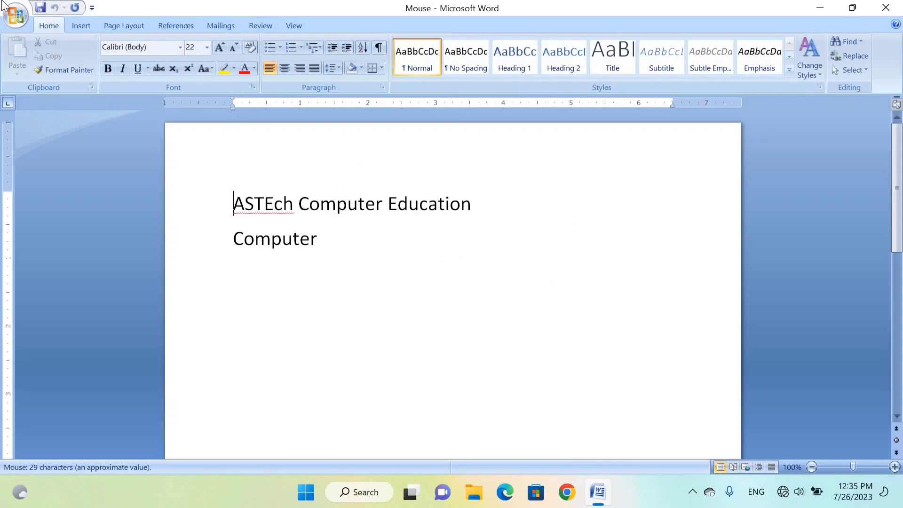
left_click(17, 14)
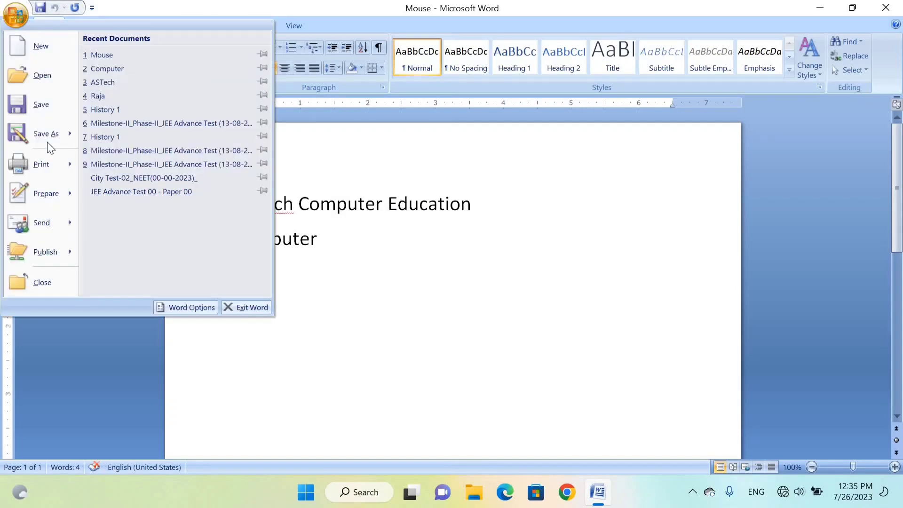
mouse_move(47, 142)
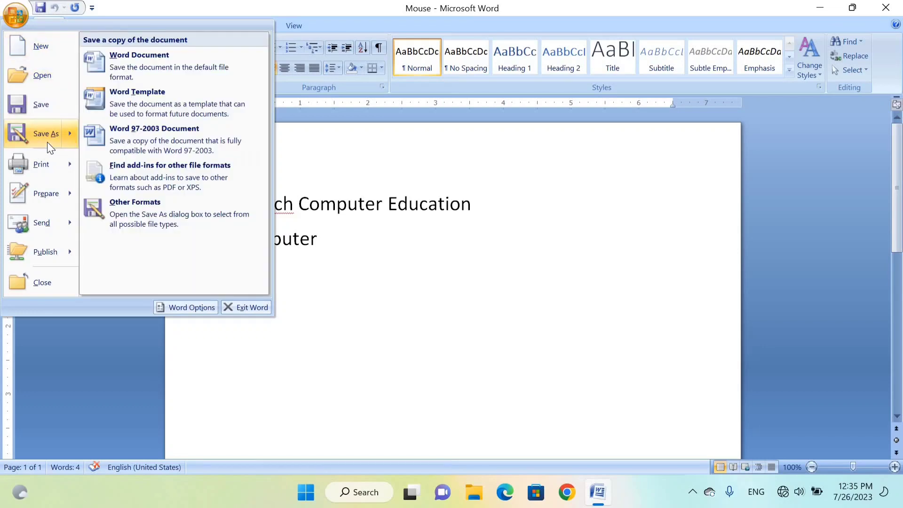
left_click(47, 141)
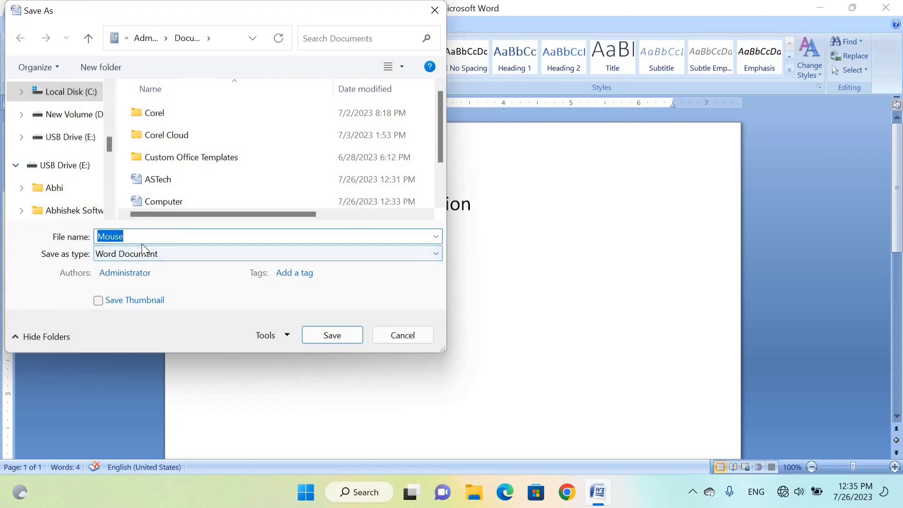
type("Keyboard")
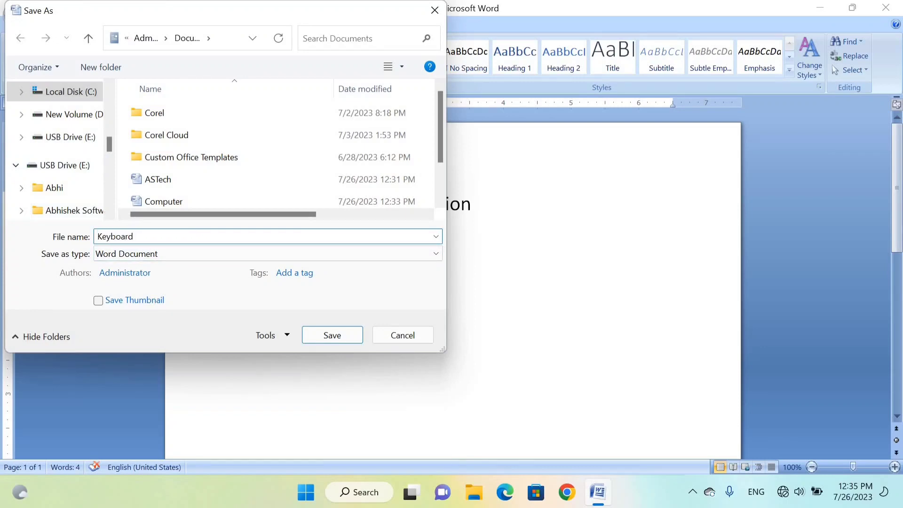
- Clear the passwords to open and to modify in the general save options and save the Keyboard document
left_click(285, 338)
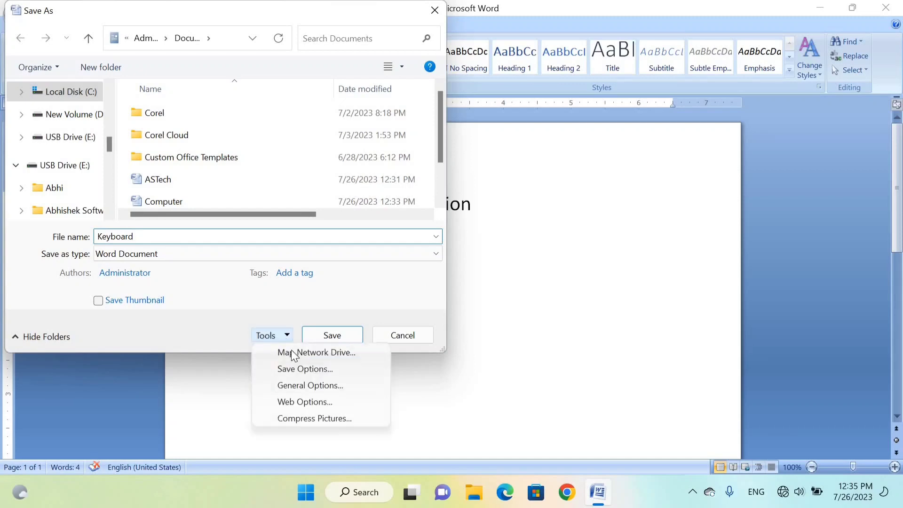
left_click(290, 385)
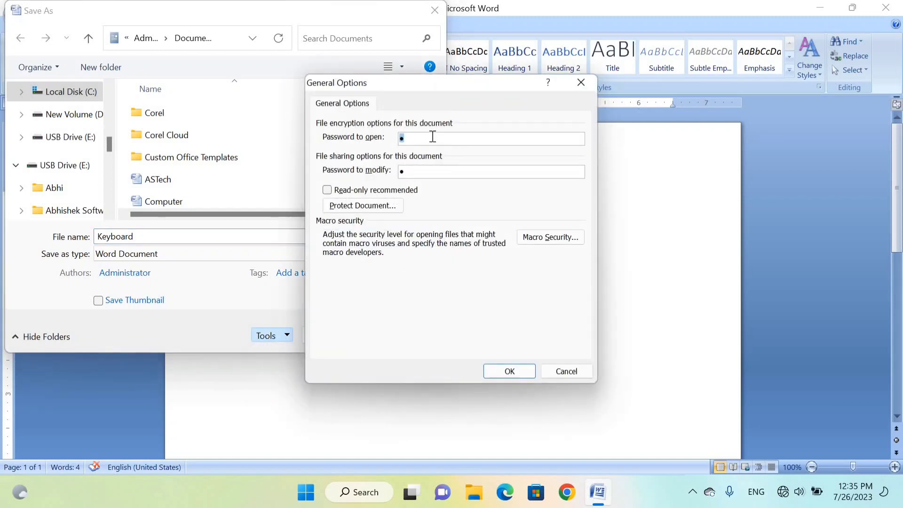
key("BackSpace")
key("Tab")
key("BackSpace")
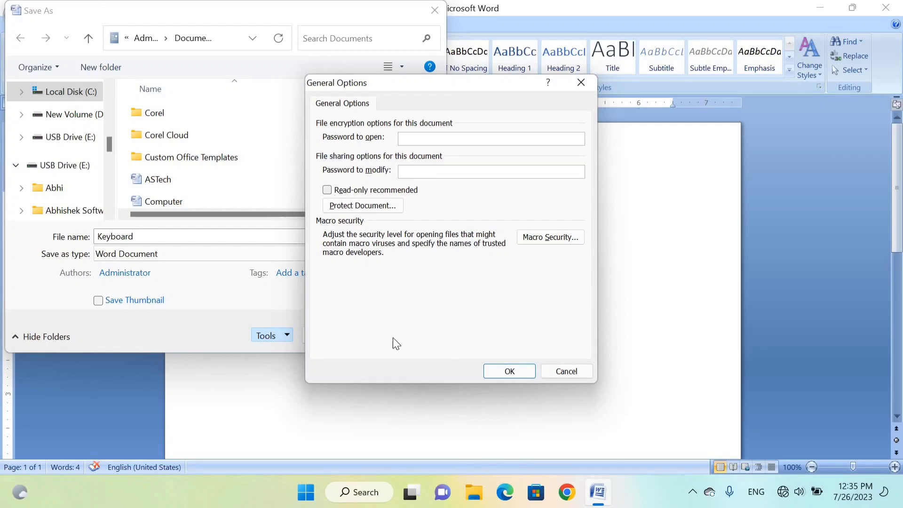
left_click(508, 371)
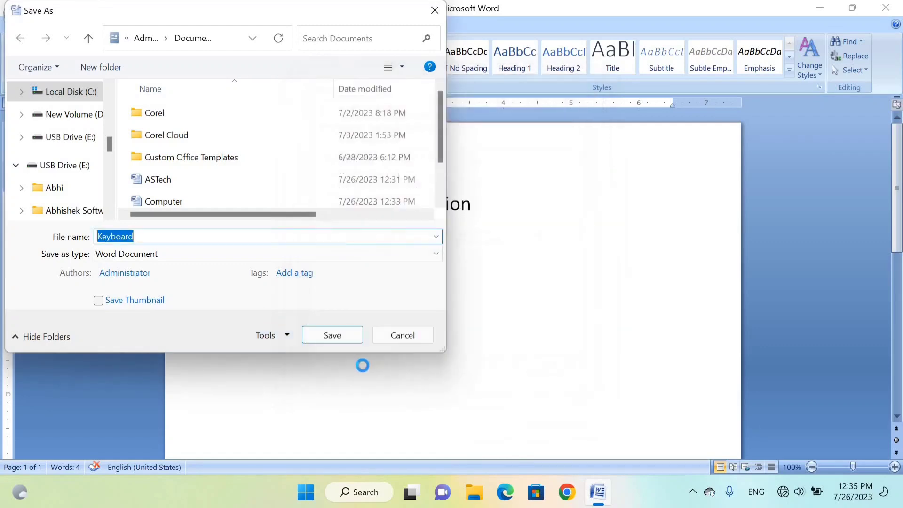
left_click(334, 338)
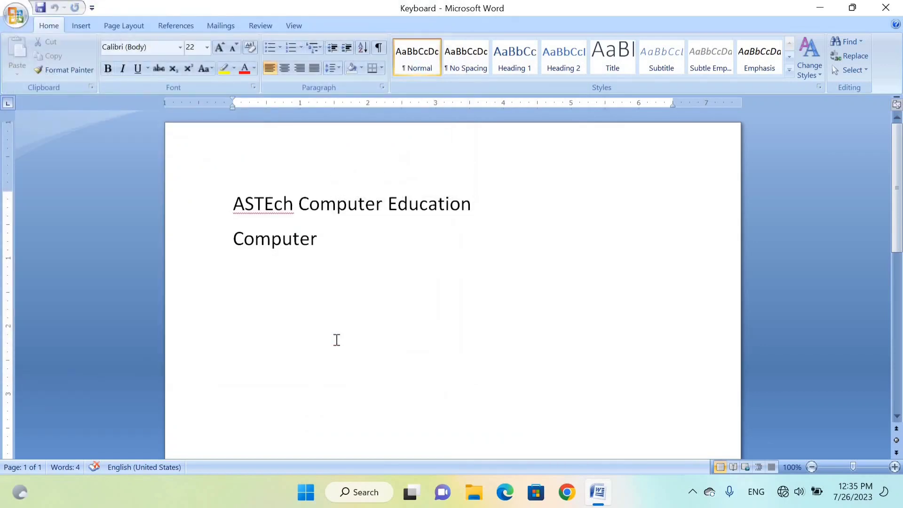
- Close the Keyboard document and reopen it from the recent documents
key("ctrl+w")
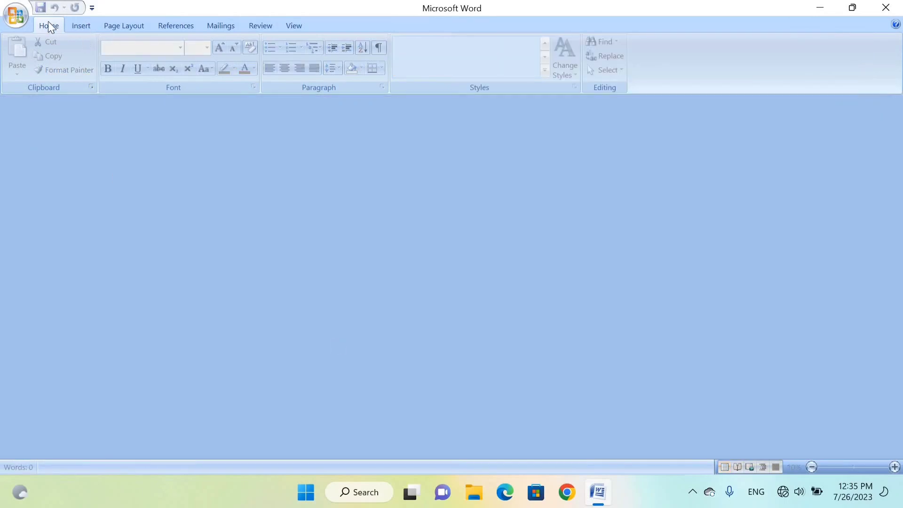
left_click(19, 20)
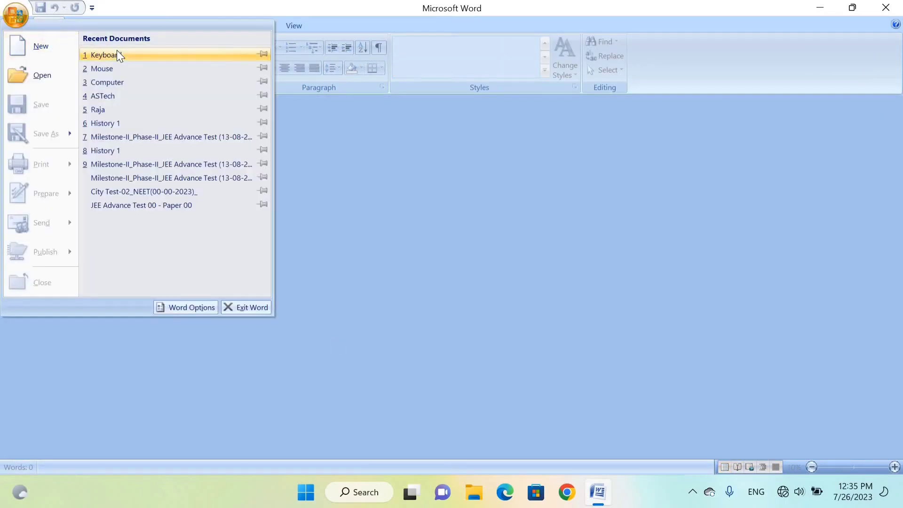
left_click(117, 54)
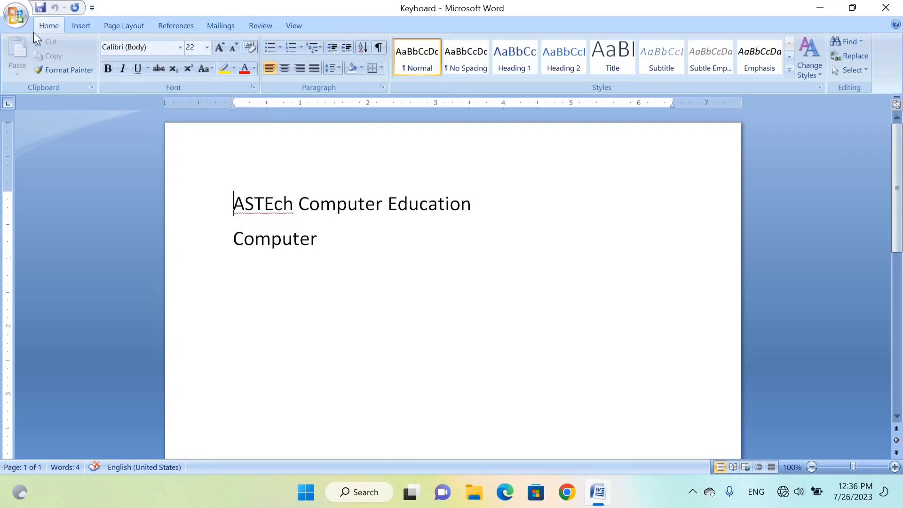
- Open the print settings of the Keyboard document and examine the available printers, keeping the EPSON L380 Series
left_click(22, 20)
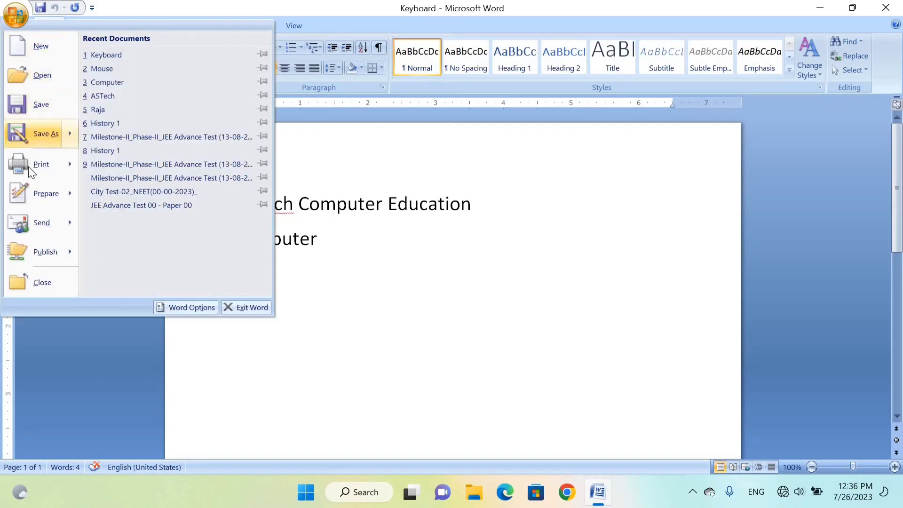
mouse_move(29, 169)
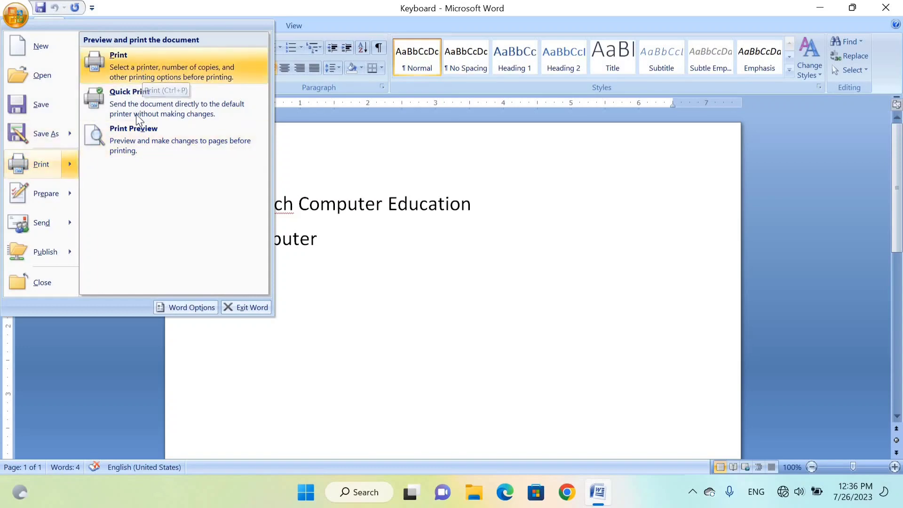
left_click(134, 67)
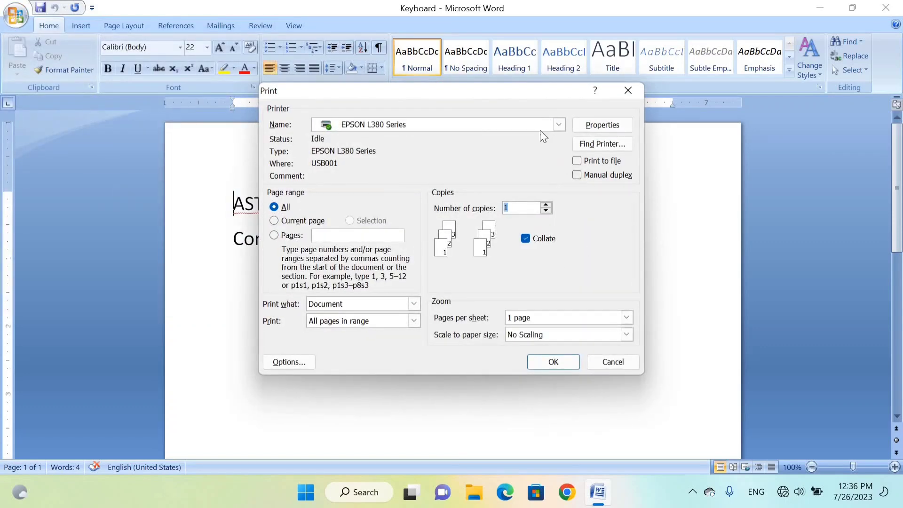
left_click(418, 127)
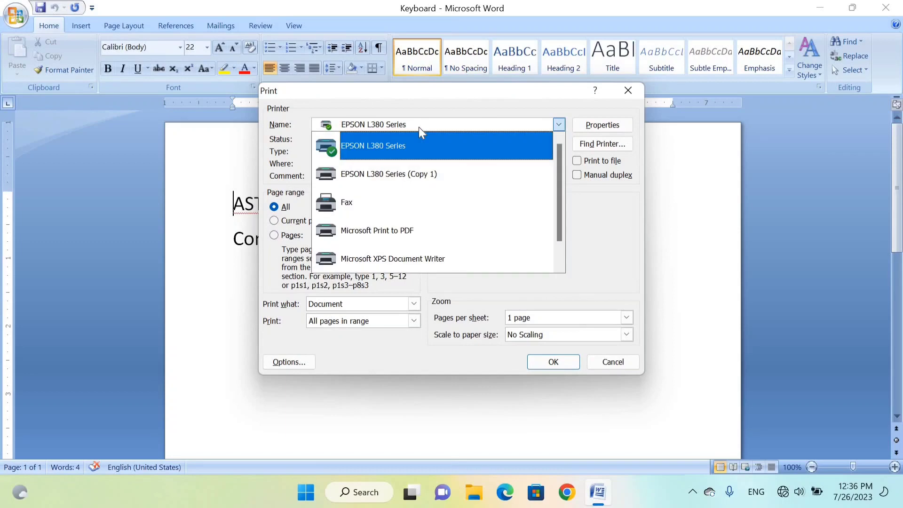
left_click(418, 127)
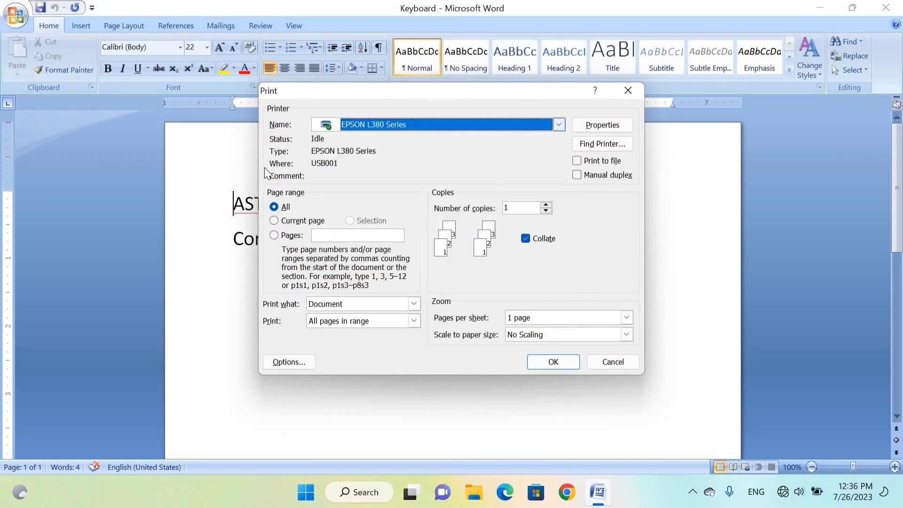
- Try the current page, pages 2-4 and pages 2,4 as the print range
left_click(275, 221)
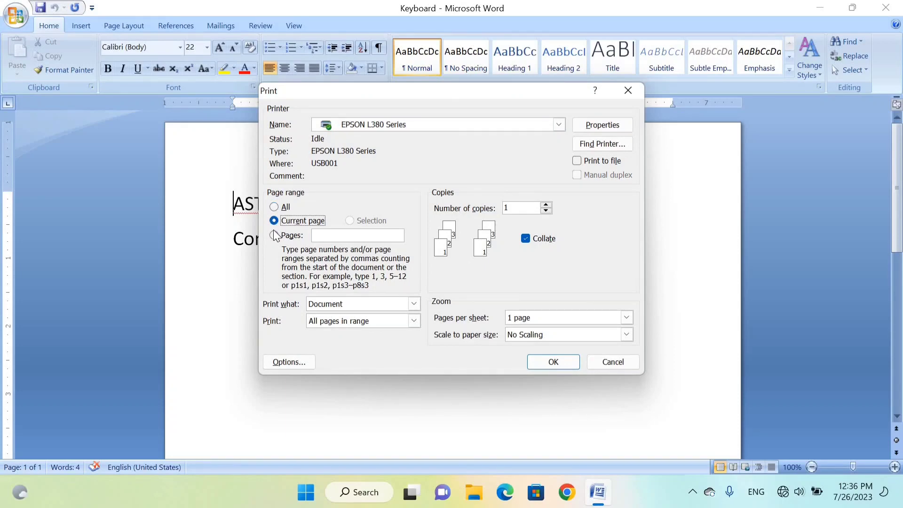
left_click(274, 237)
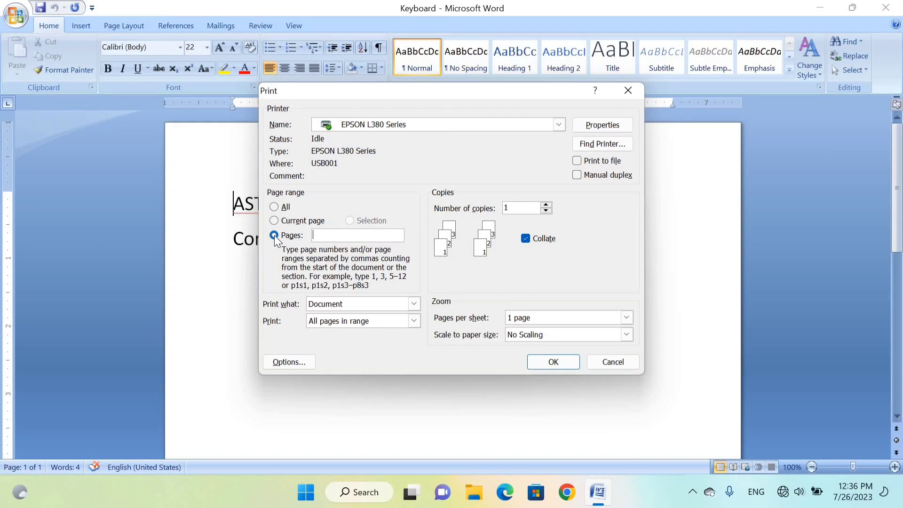
type("2-4")
key("BackSpace")
key("BackSpace")
type(",4")
- Set the print range to pages 1-10 with 10 copies, switching collation off and back on
left_click(276, 238)
type("1-10")
left_click(546, 205)
left_click(546, 206)
left_click(546, 205)
left_click(546, 206)
left_click(525, 239)
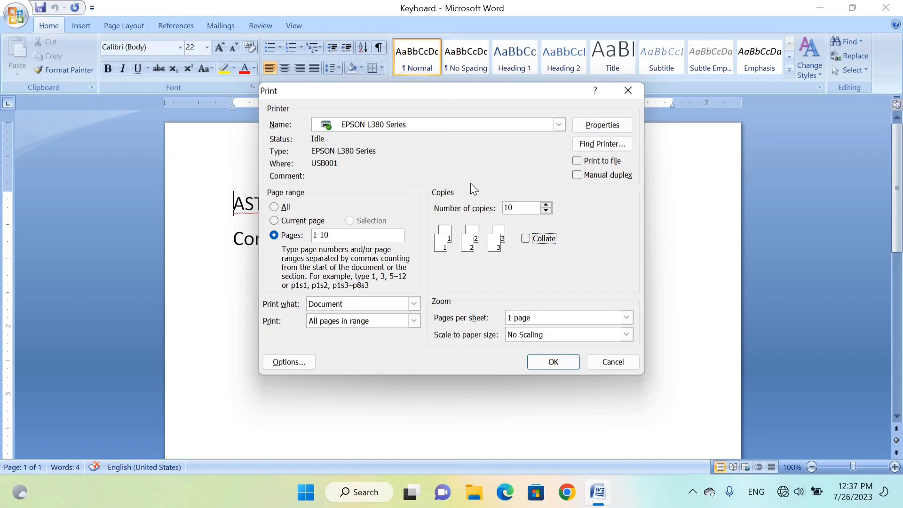
left_click(528, 239)
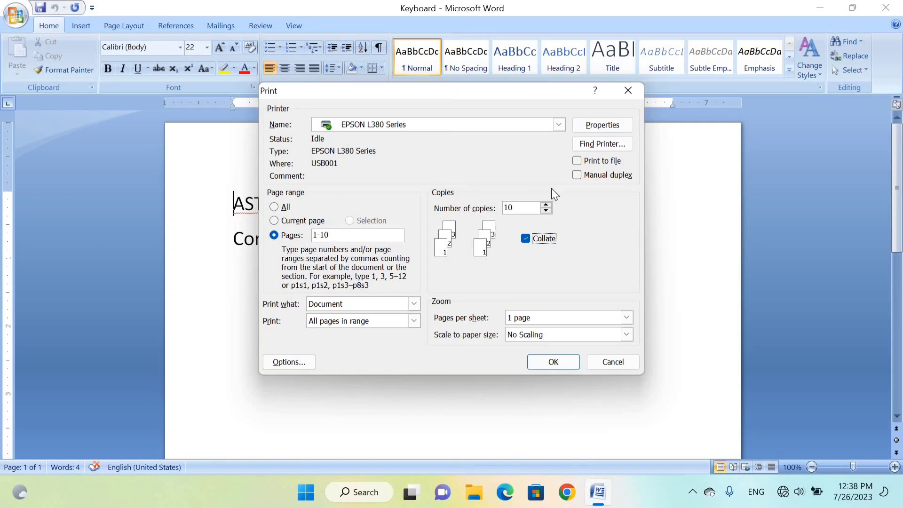
- Set the EPSON L380 Series printer properties to document size A4 210 x 297 mm and landscape orientation
left_click(612, 130)
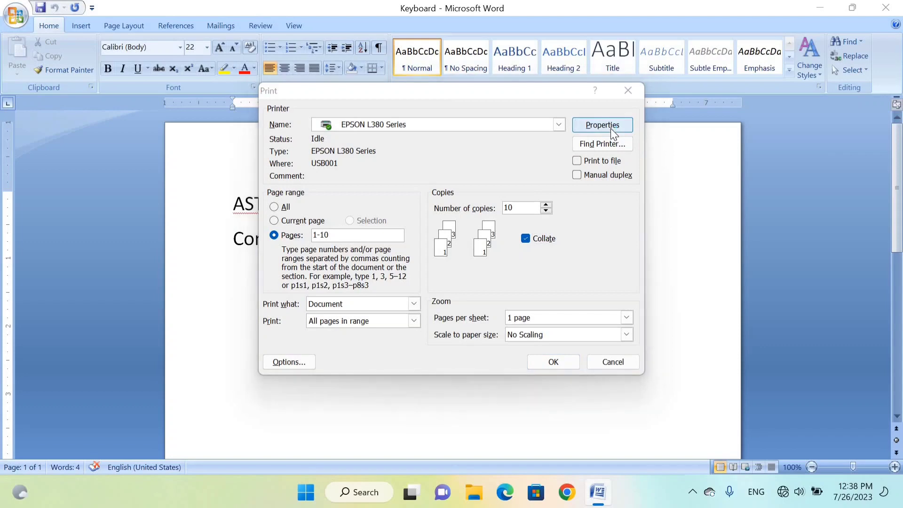
left_click(591, 159)
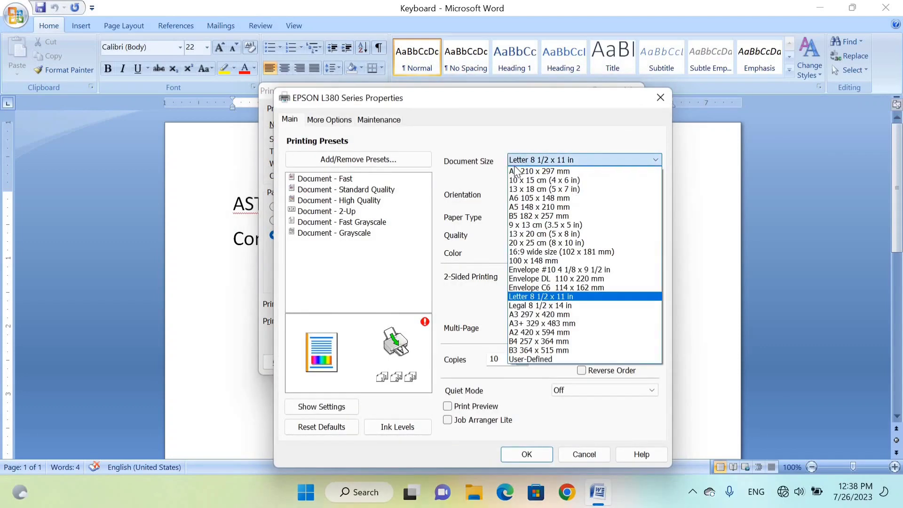
left_click(517, 171)
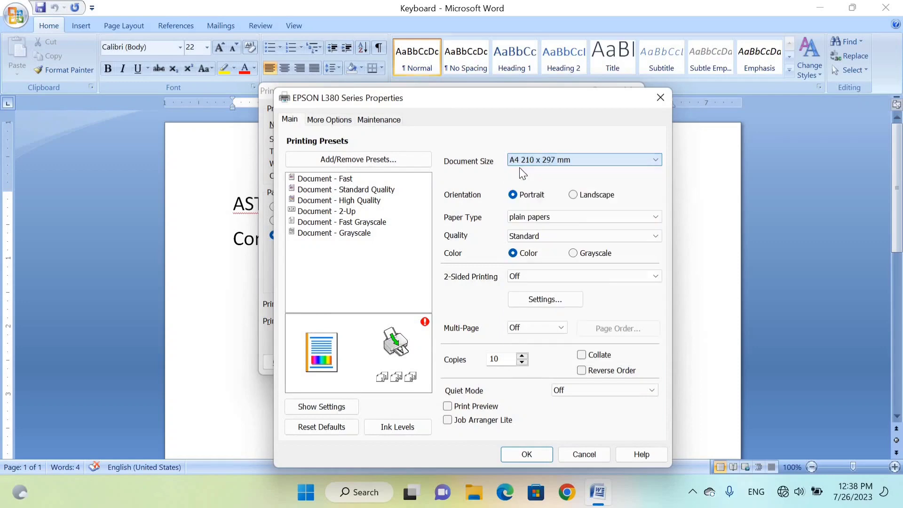
left_click(575, 195)
left_click(534, 201)
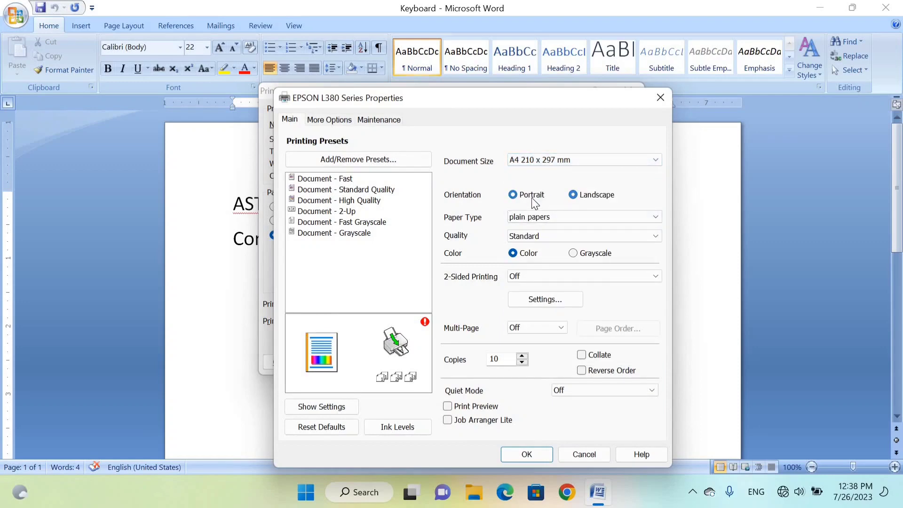
left_click(575, 199)
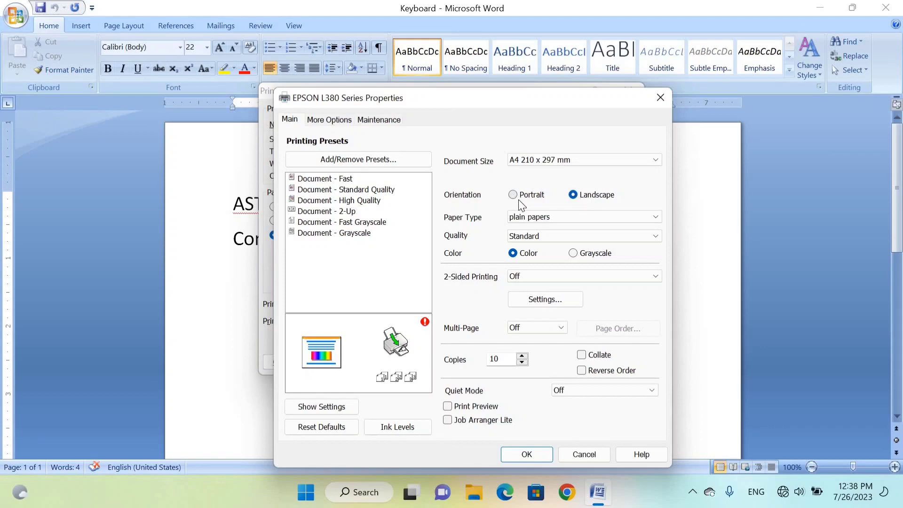
left_click(518, 200)
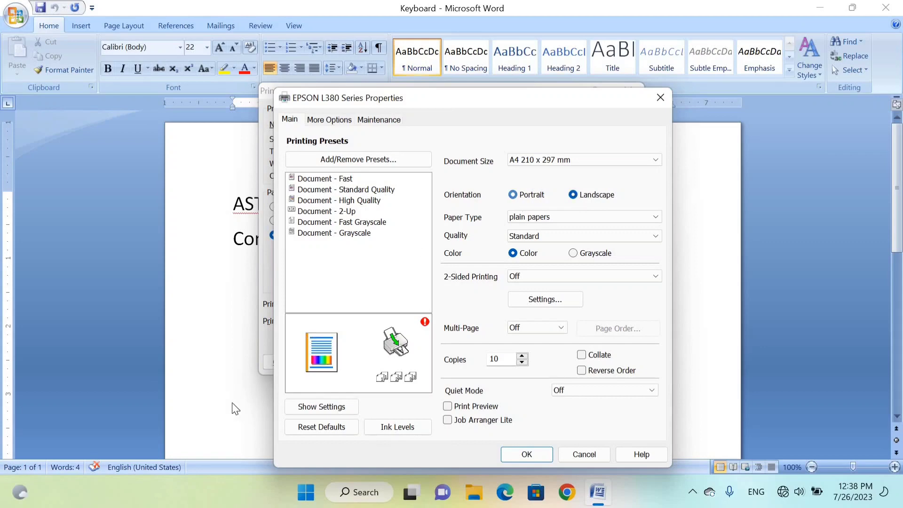
left_click(583, 194)
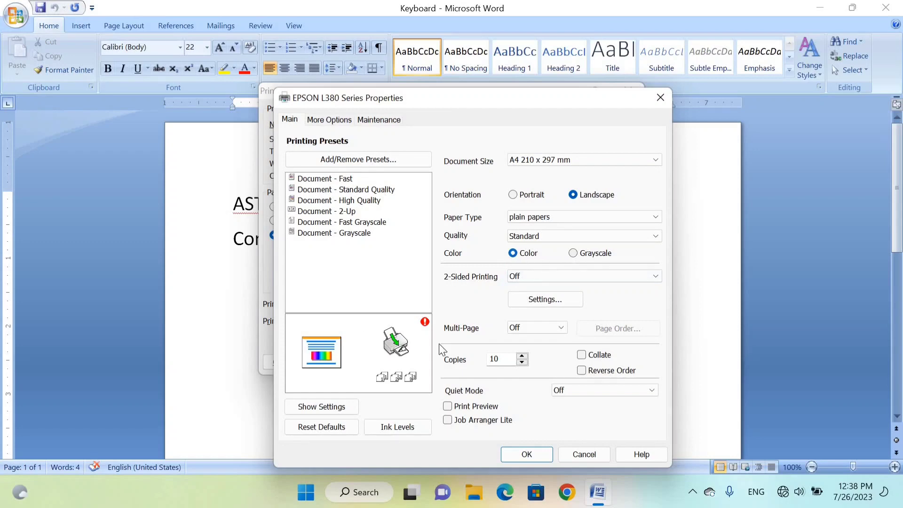
- Switch the color mode to grayscale and back to color, apply the printer properties and leave the print settings without printing
left_click(573, 255)
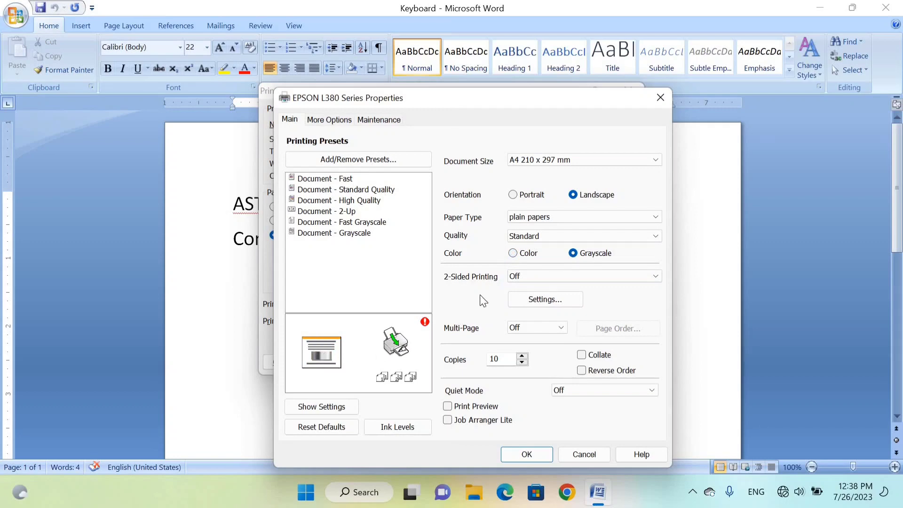
left_click(513, 253)
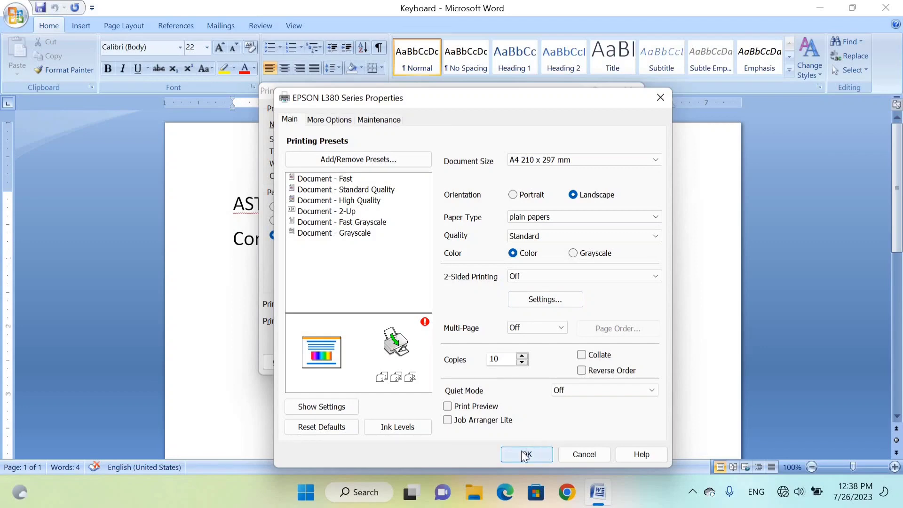
left_click(543, 455)
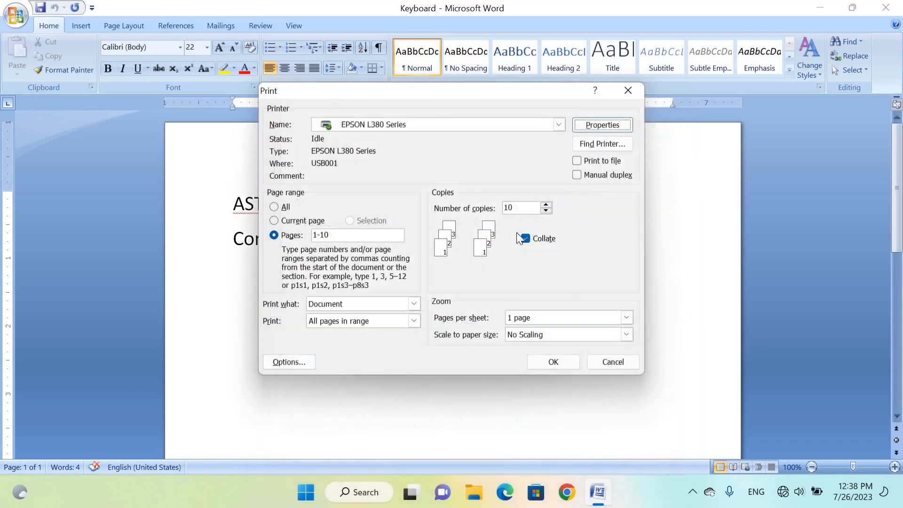
left_click(607, 362)
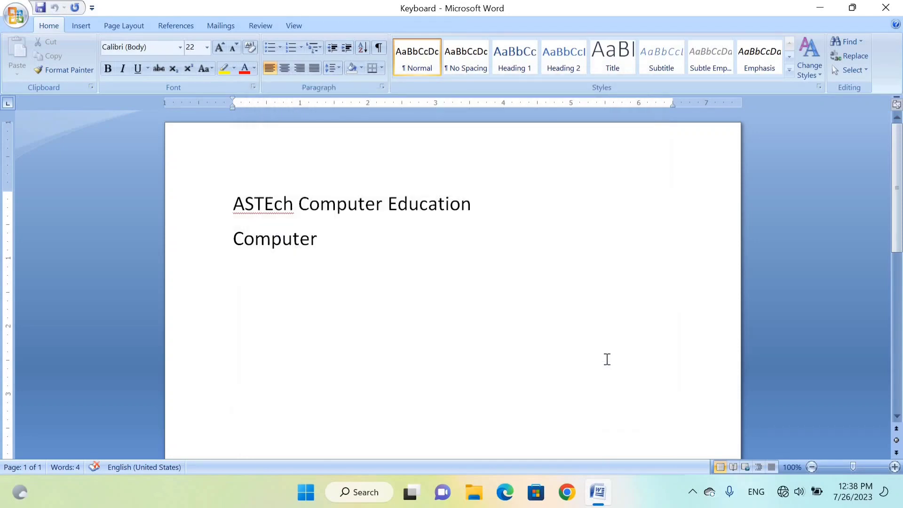
left_click(15, 23)
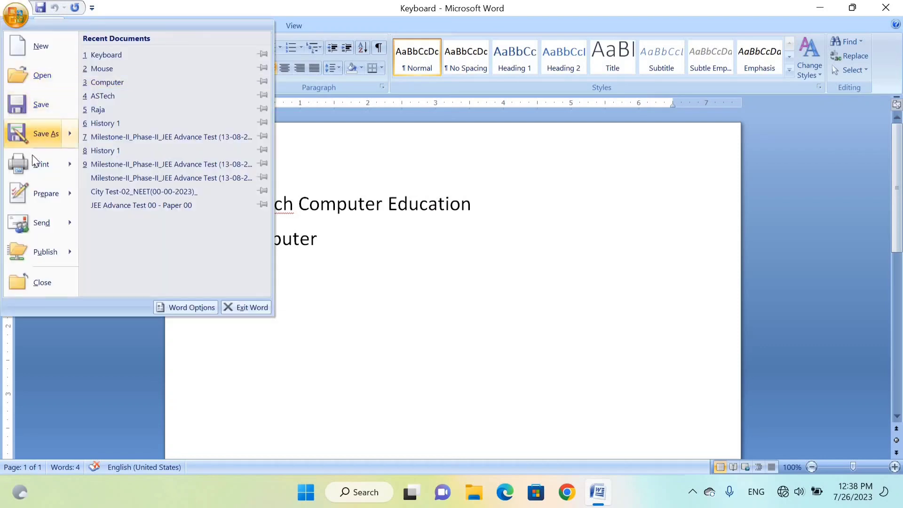
mouse_move(45, 134)
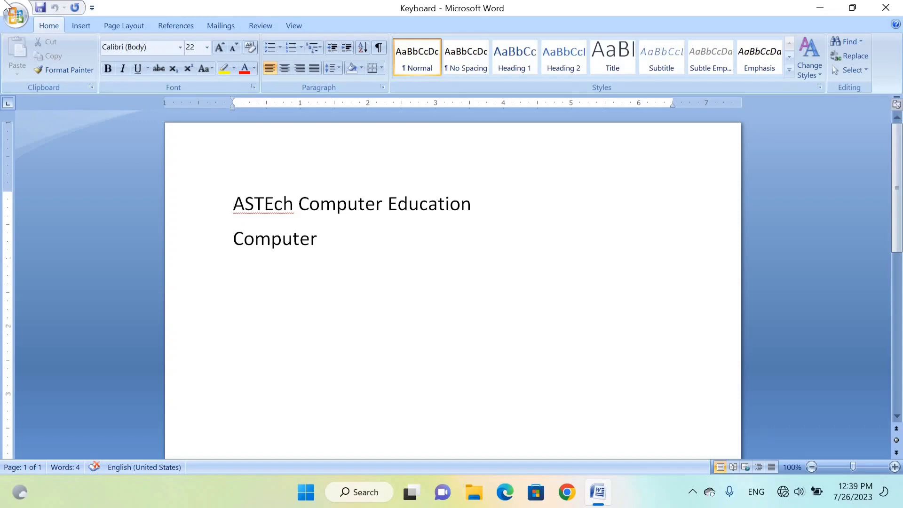
left_click(15, 19)
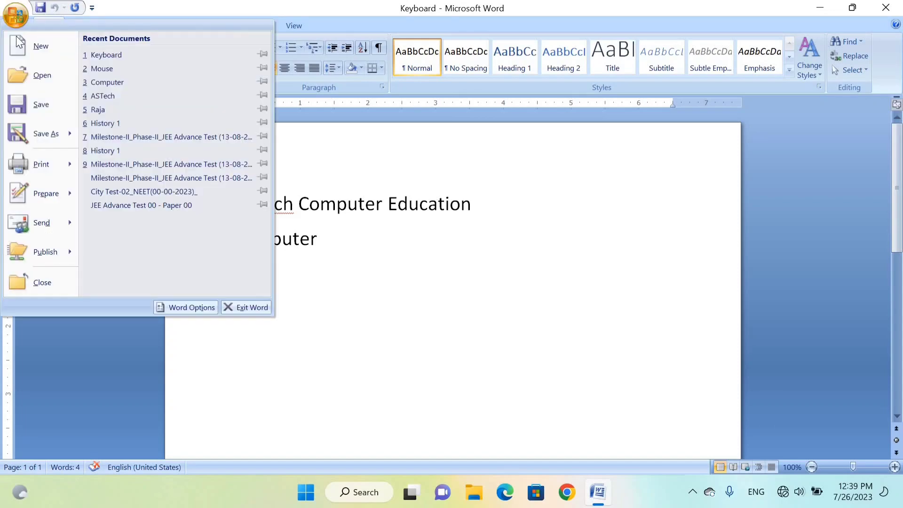
- Show the Keyboard document in Print Preview to check its page layout, and return to the normal editing view
mouse_move(32, 156)
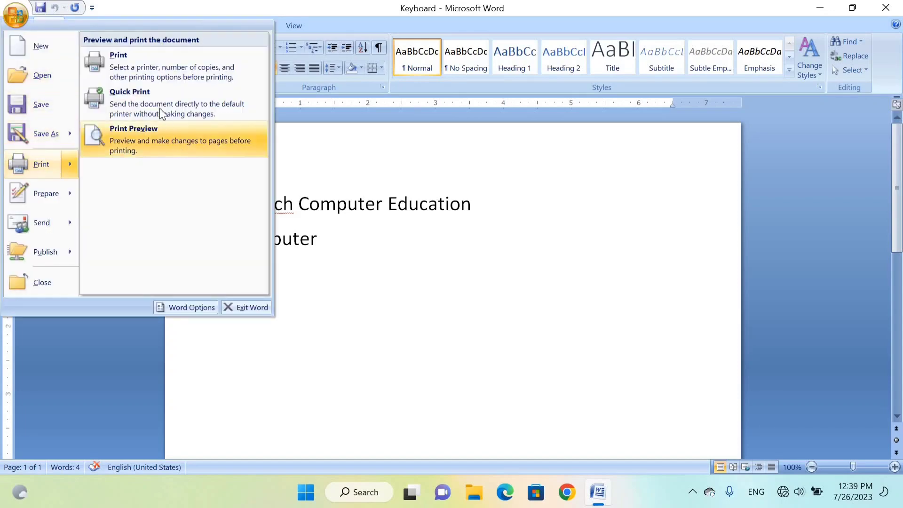
left_click(120, 135)
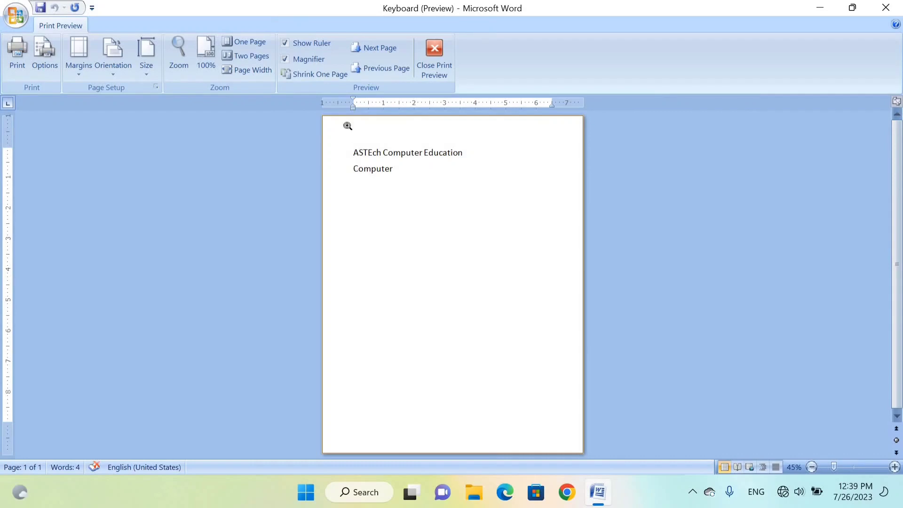
left_click(437, 60)
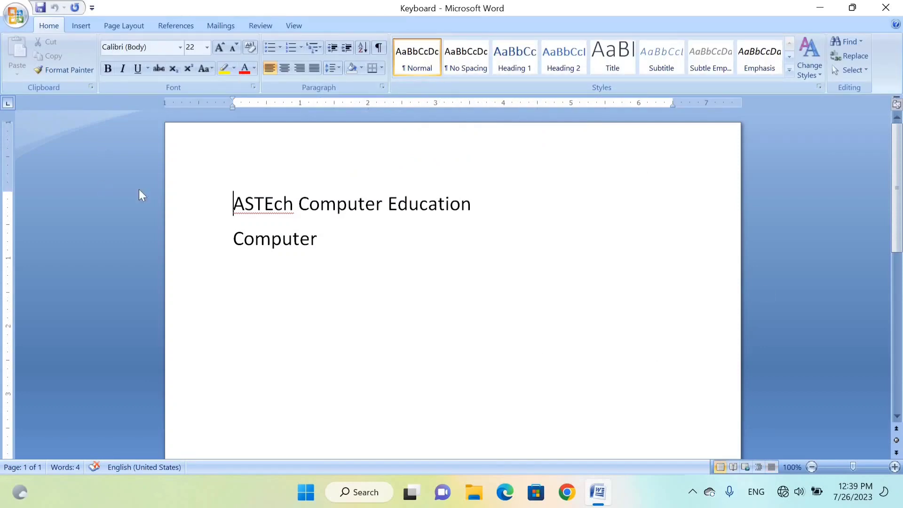
left_click(11, 22)
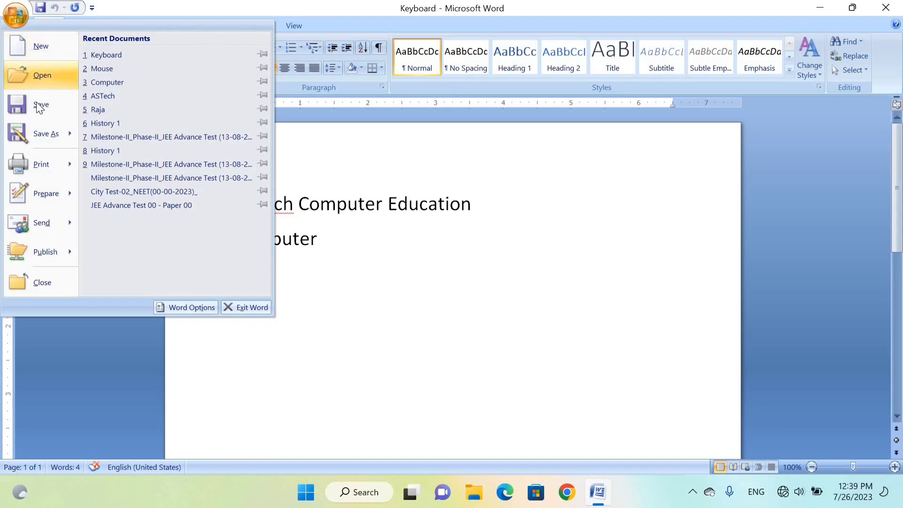
mouse_move(44, 163)
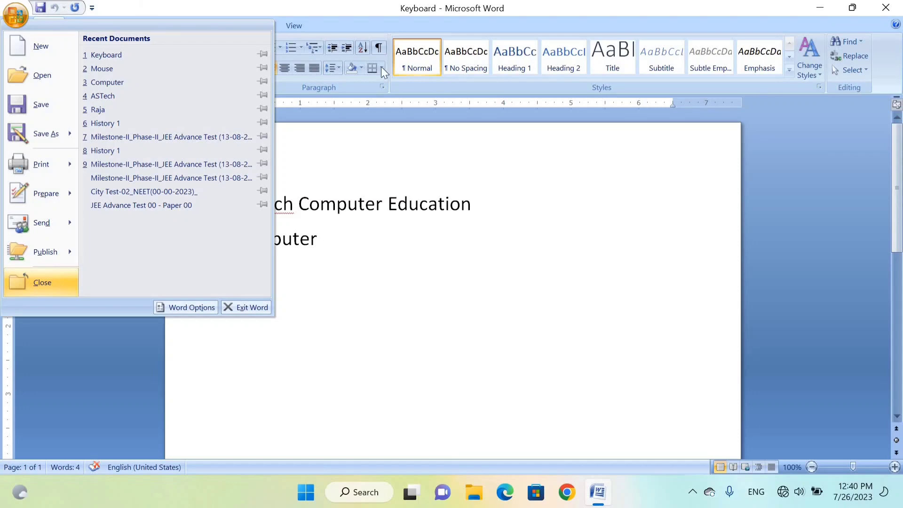
left_click(803, 225)
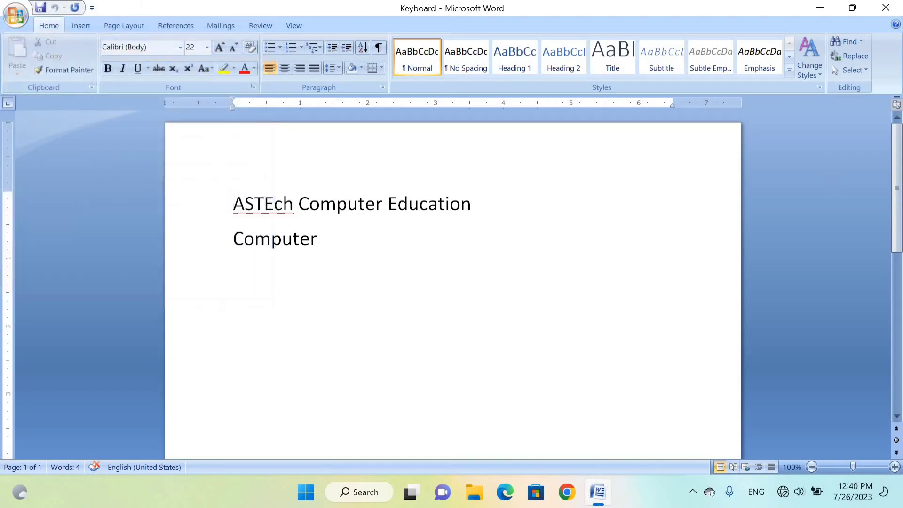
- Close the Keyboard document and exit Word to the desktop
left_click(886, 11)
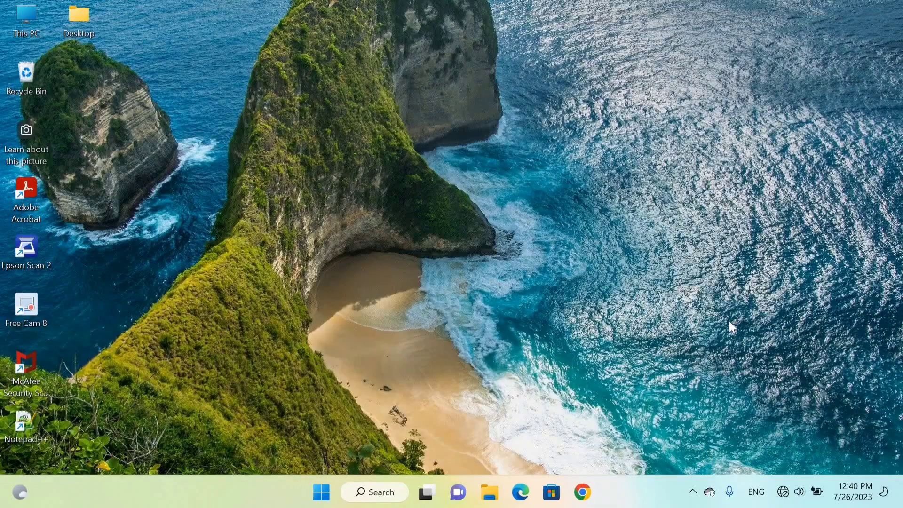